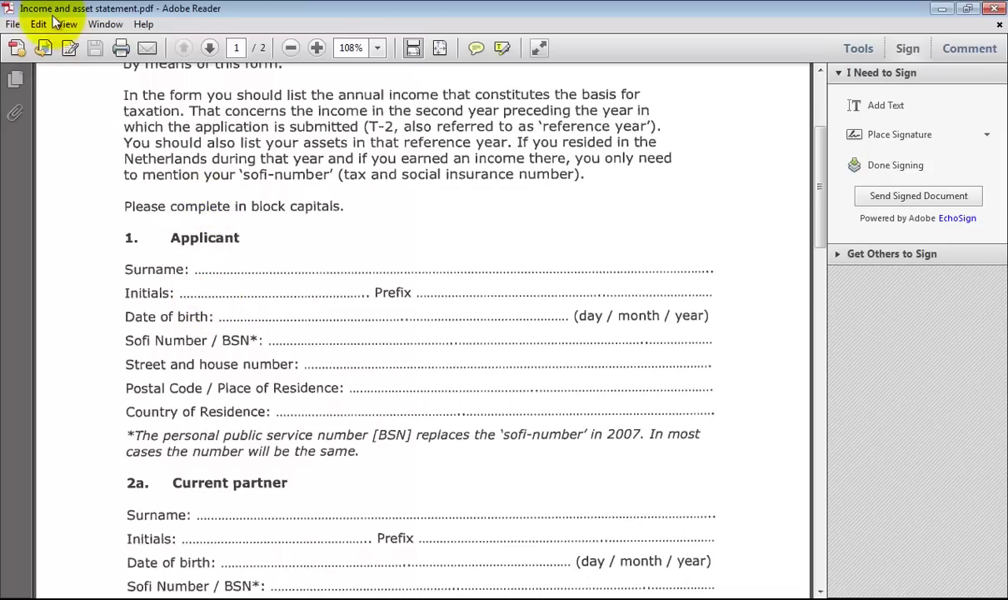
Open Income and asset statement_2.pdf from the Downloads > Documents folder.
click(13, 24)
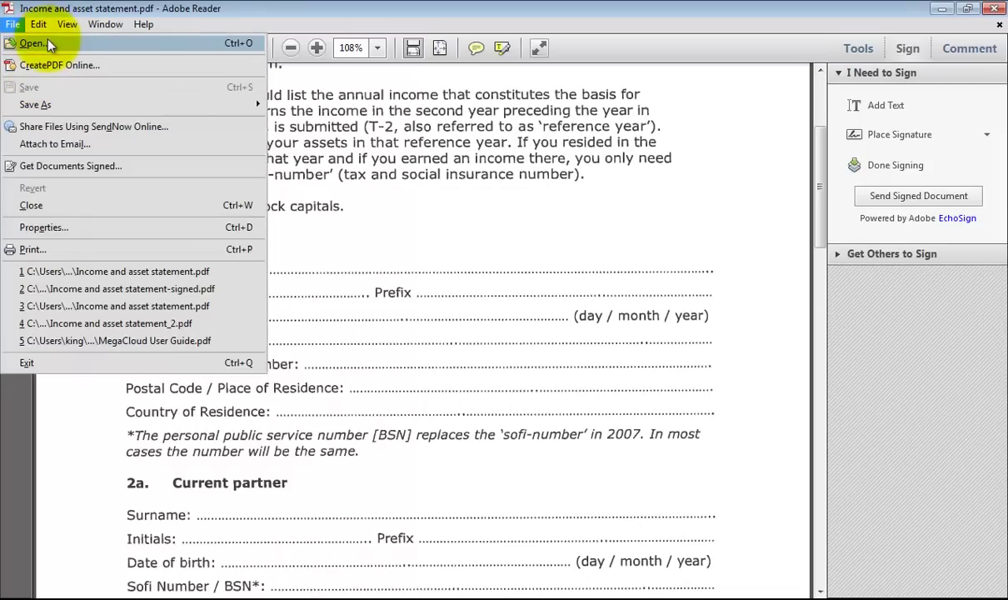
click(48, 44)
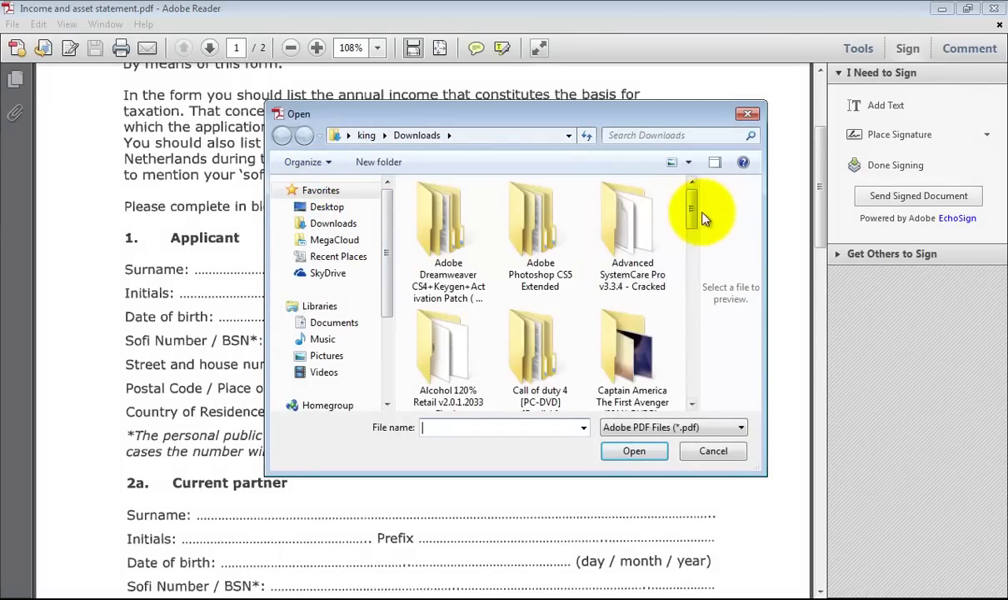
drag(692, 204, 692, 272)
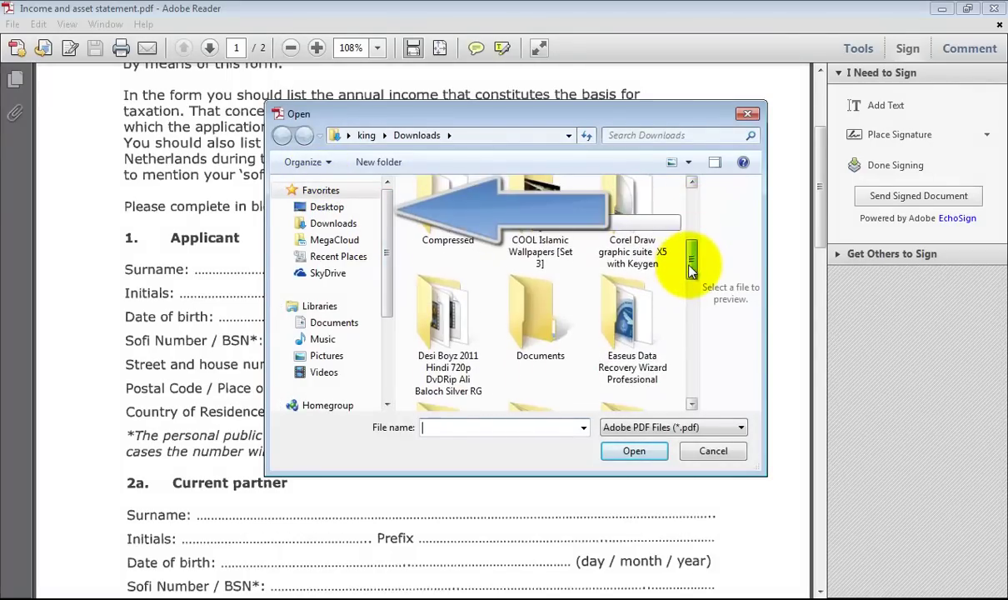
click(448, 226)
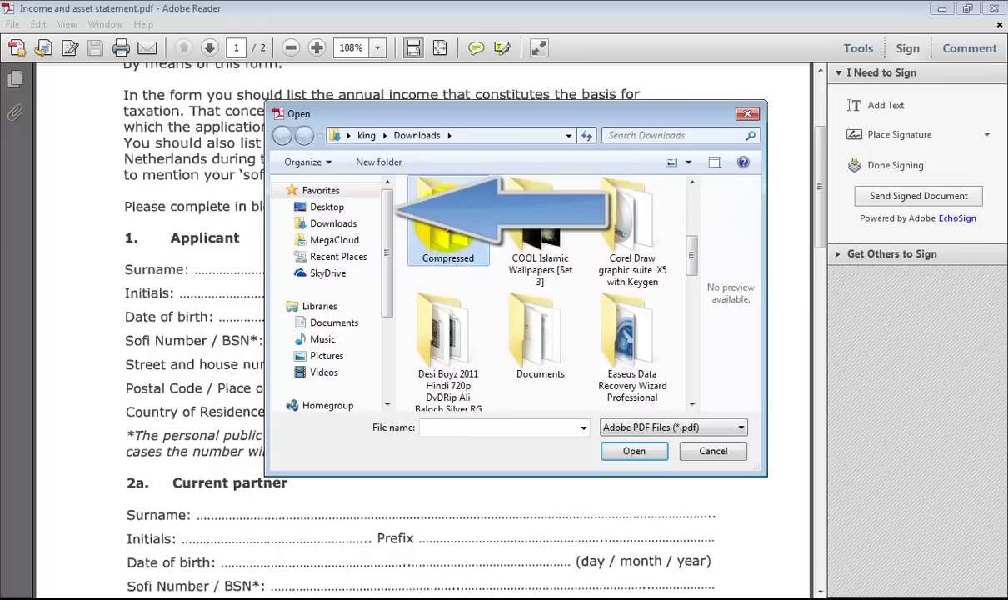
double_click(447, 226)
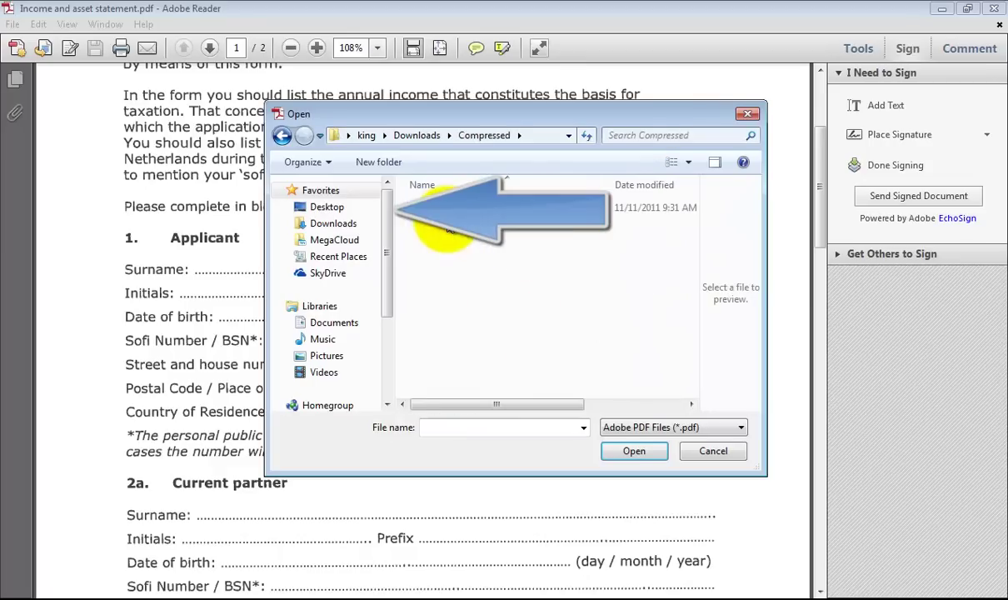
click(336, 223)
drag(695, 224, 695, 264)
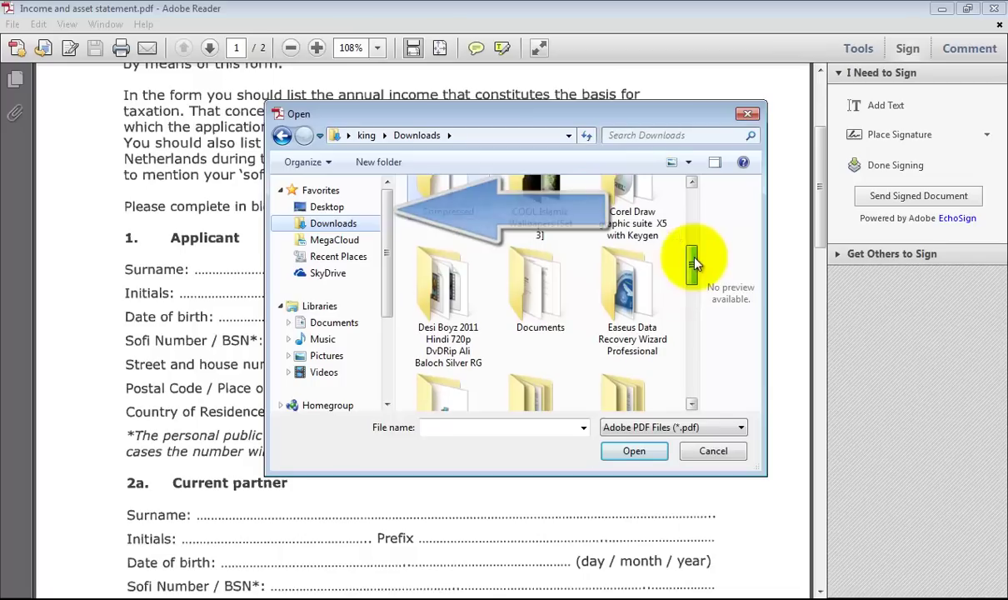
double_click(521, 281)
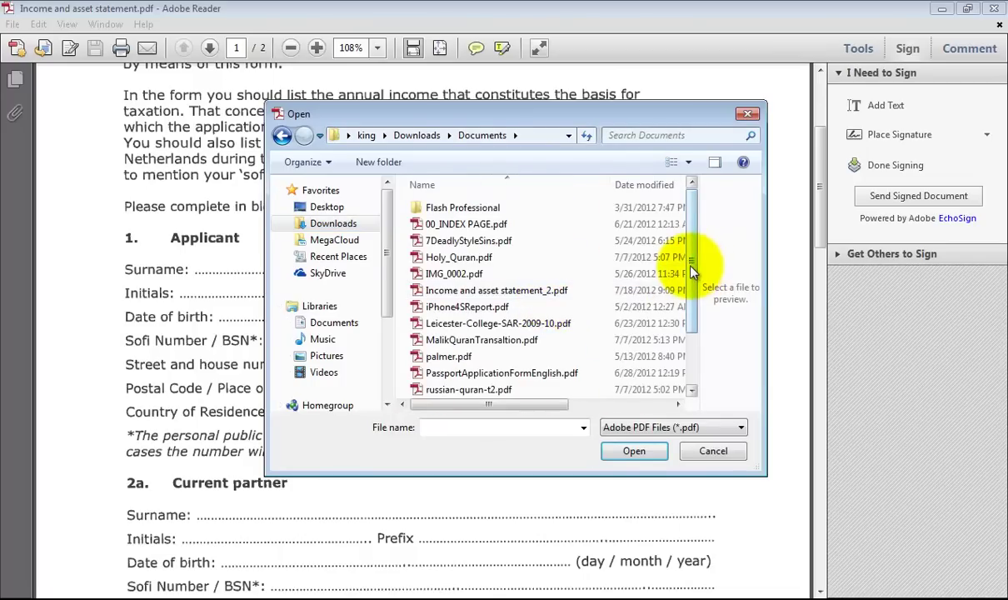
drag(692, 270, 692, 278)
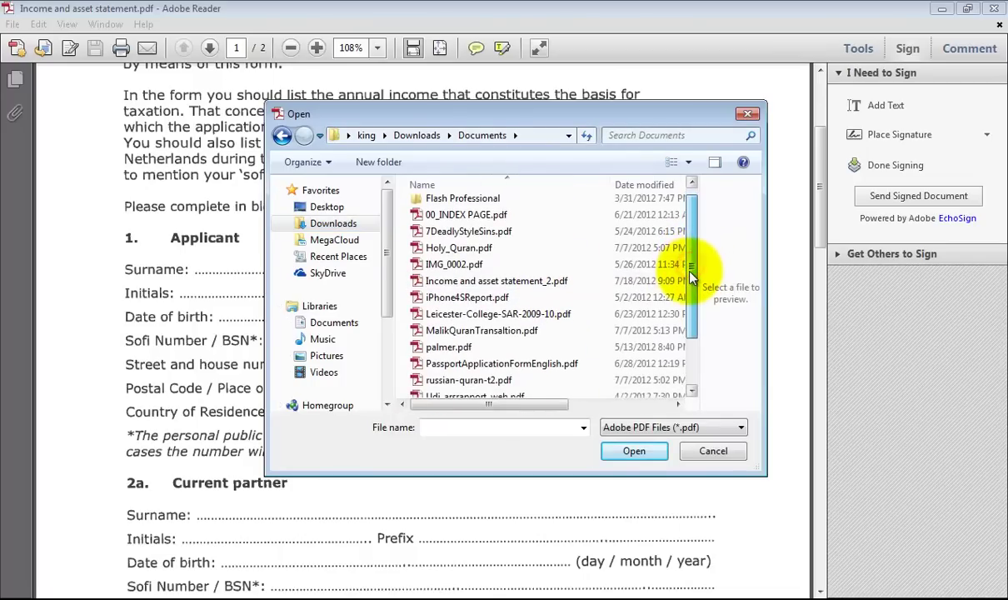
double_click(508, 282)
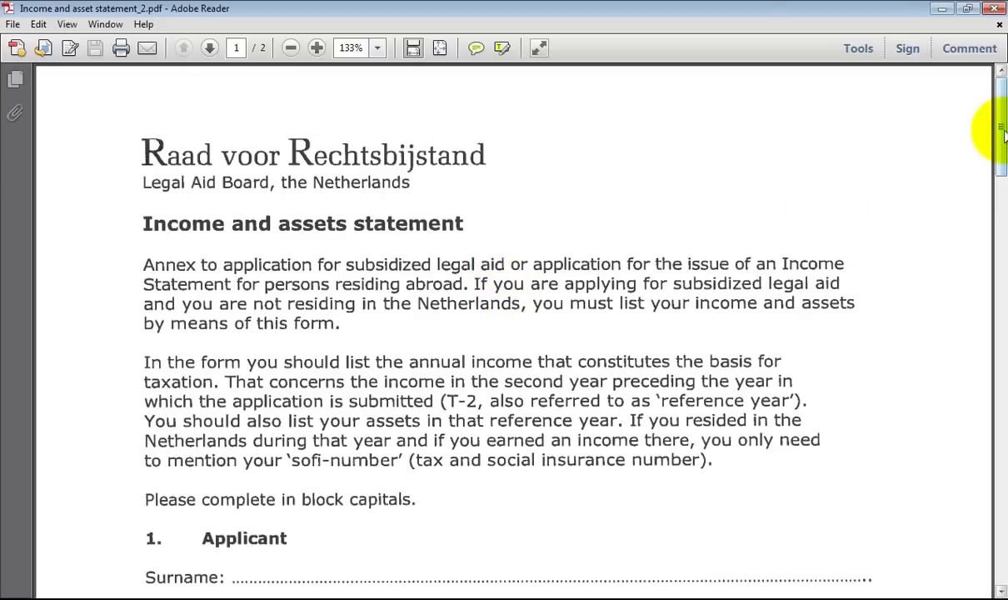
Scroll to the Applicant section and bring up the Sign panel with its text and signature tools.
drag(1002, 131, 1004, 198)
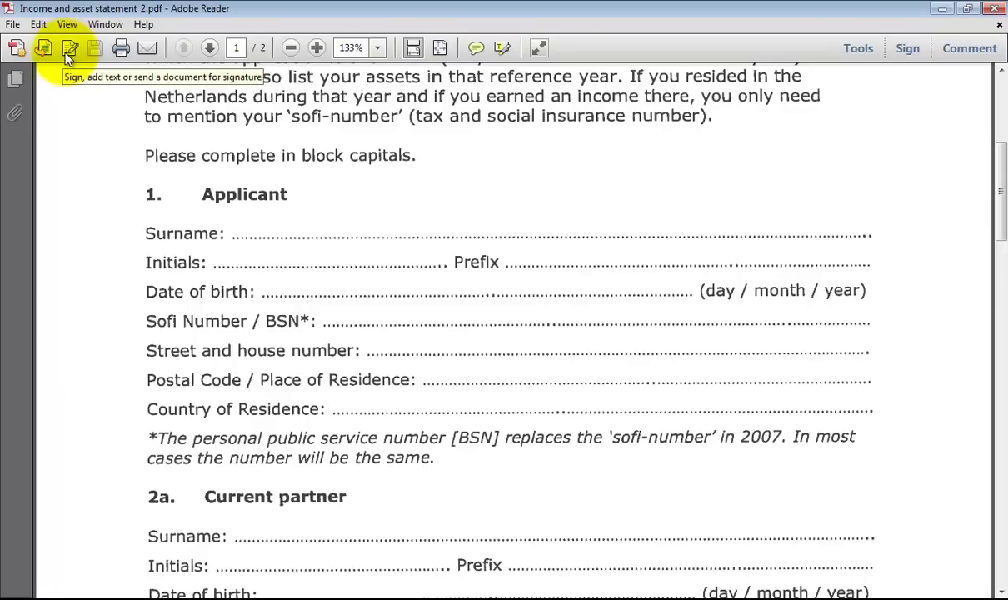
click(68, 50)
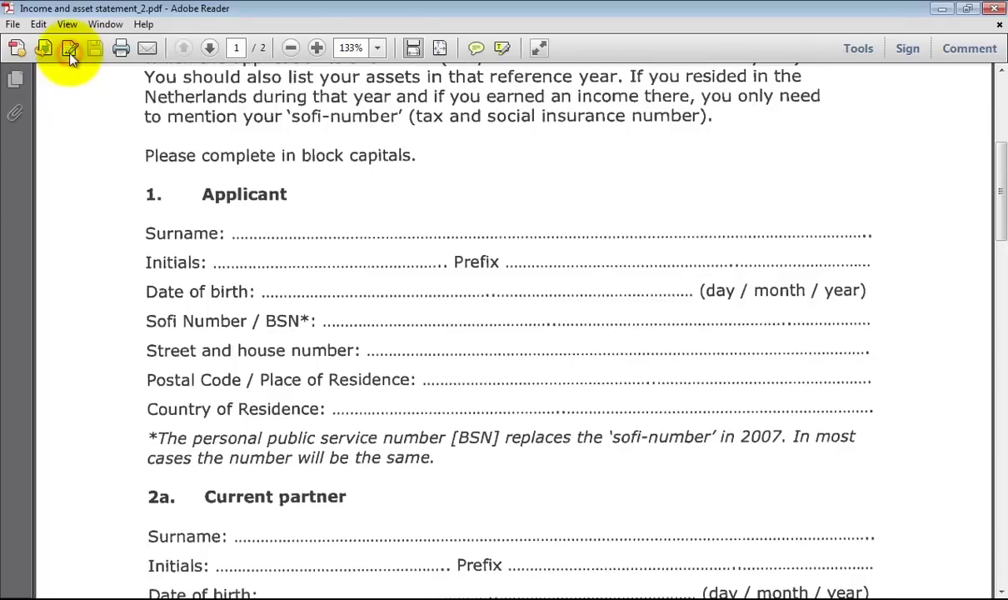
click(70, 51)
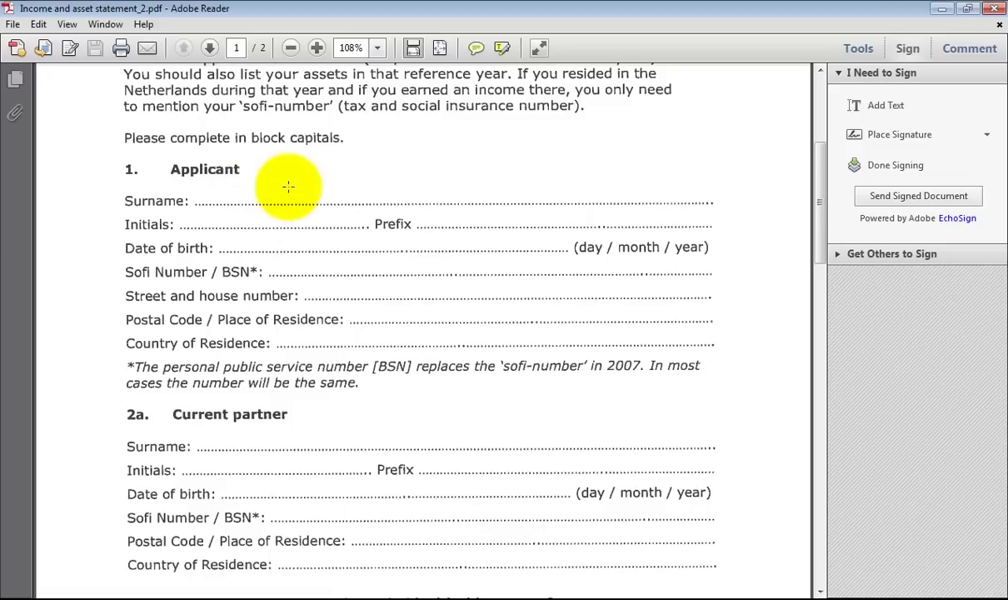
Place an Add Text box on the Surname line and set its font to Times New Roman, size 12.
click(900, 110)
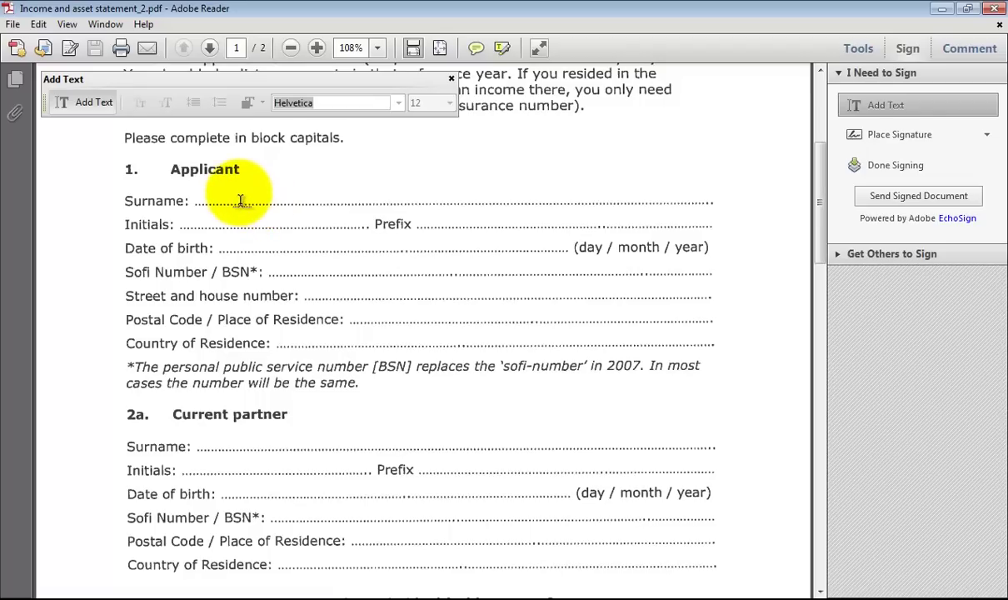
click(240, 201)
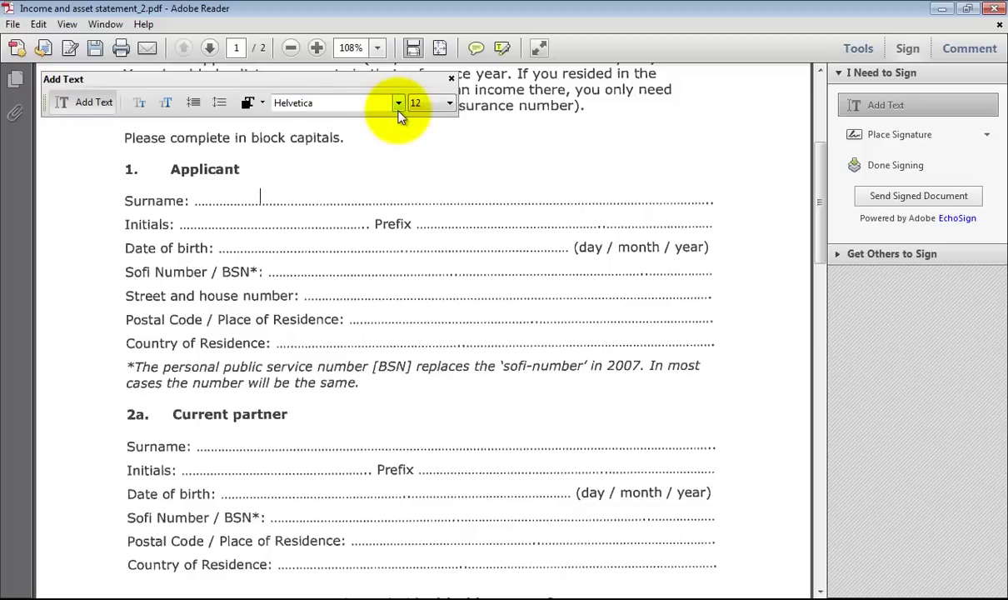
click(398, 105)
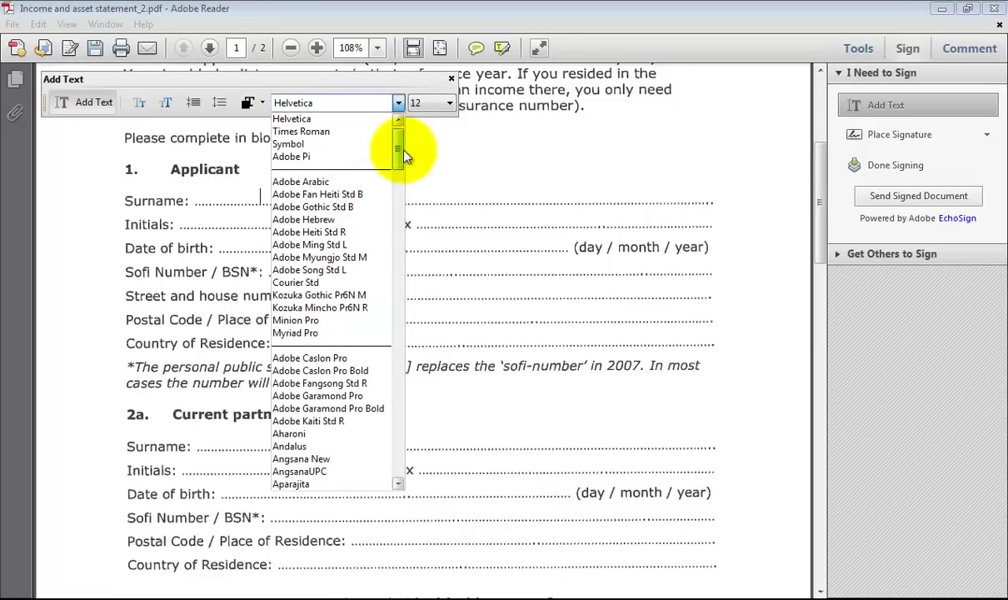
drag(401, 152, 401, 432)
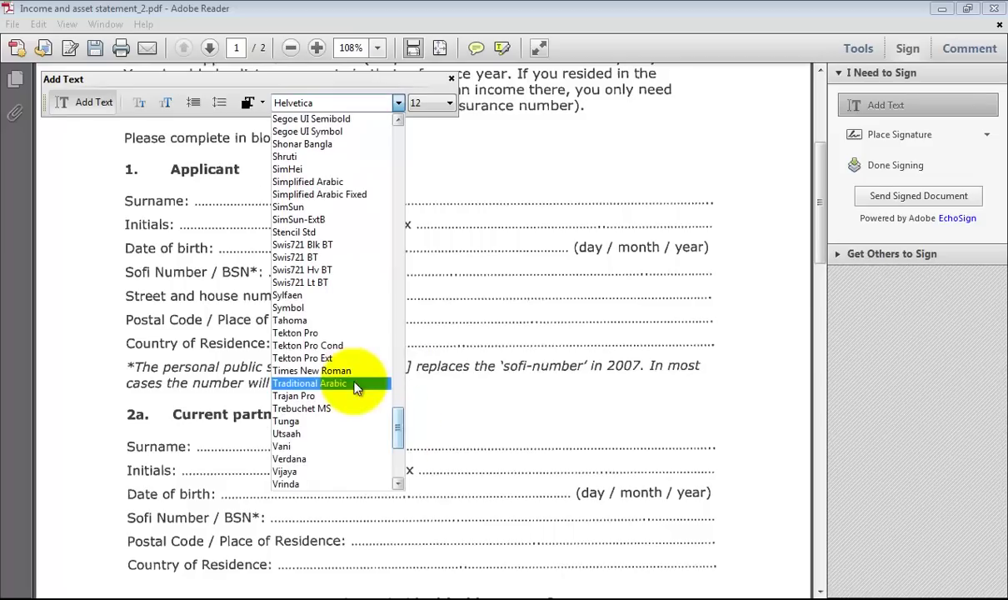
click(364, 376)
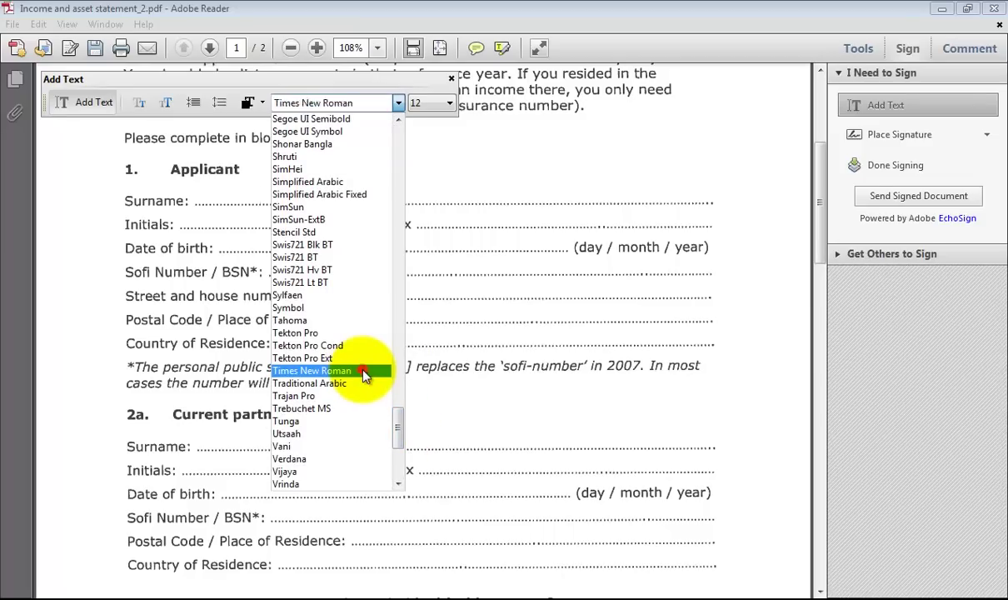
click(261, 196)
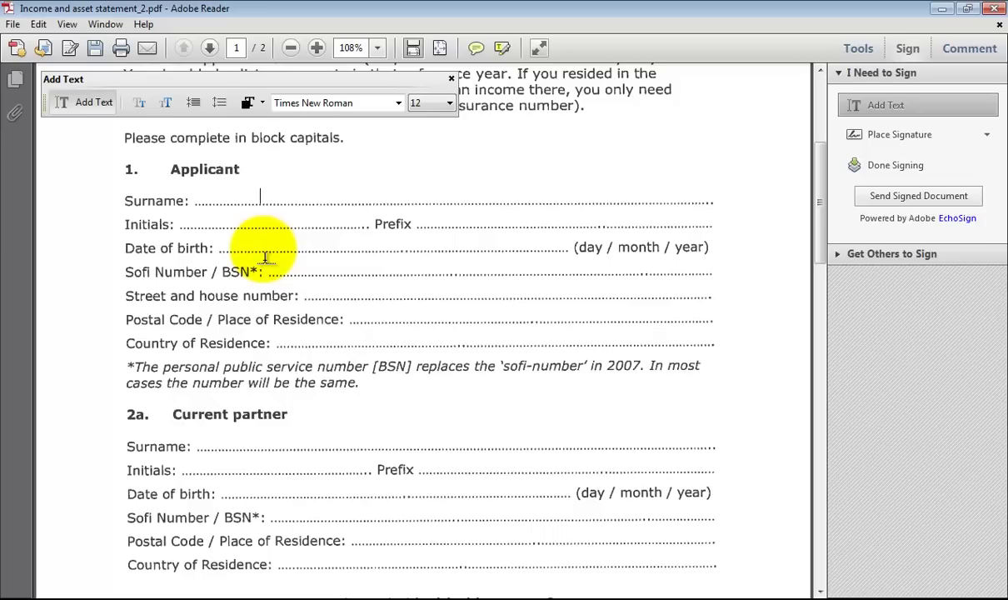
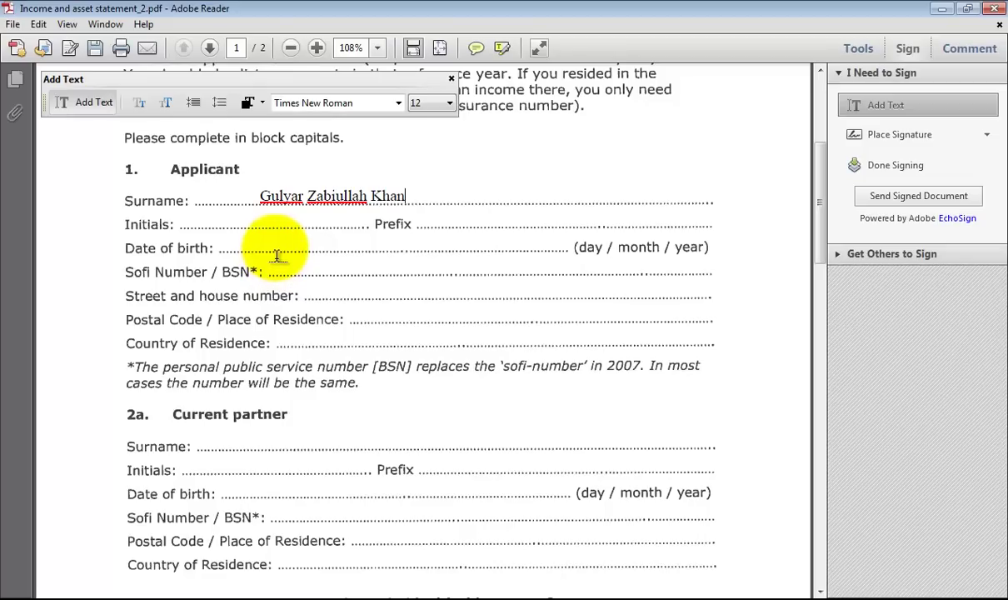
Enter the applicant's full name on the Surname line and their date of birth.
click(278, 238)
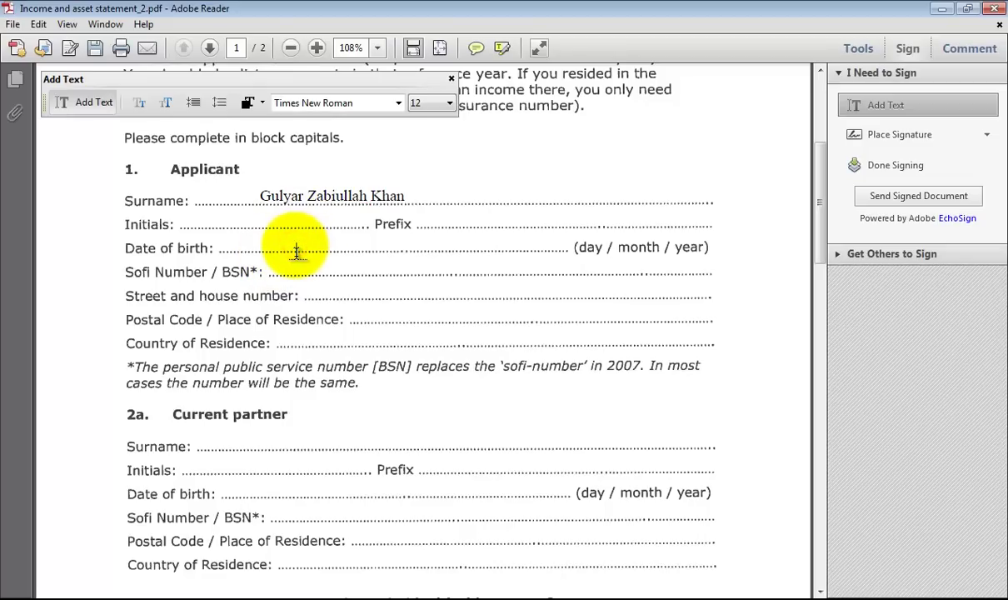
click(281, 245)
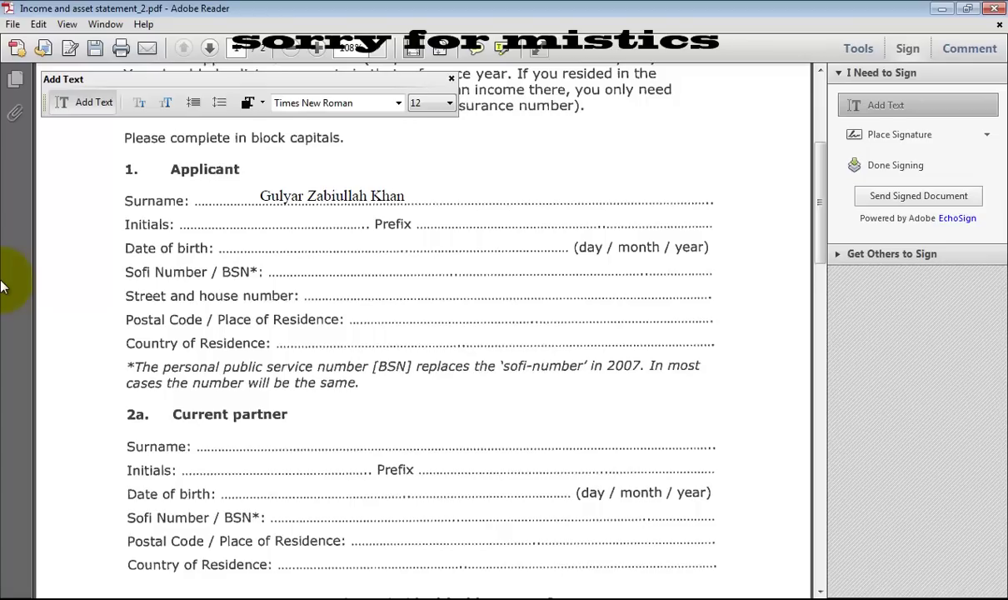
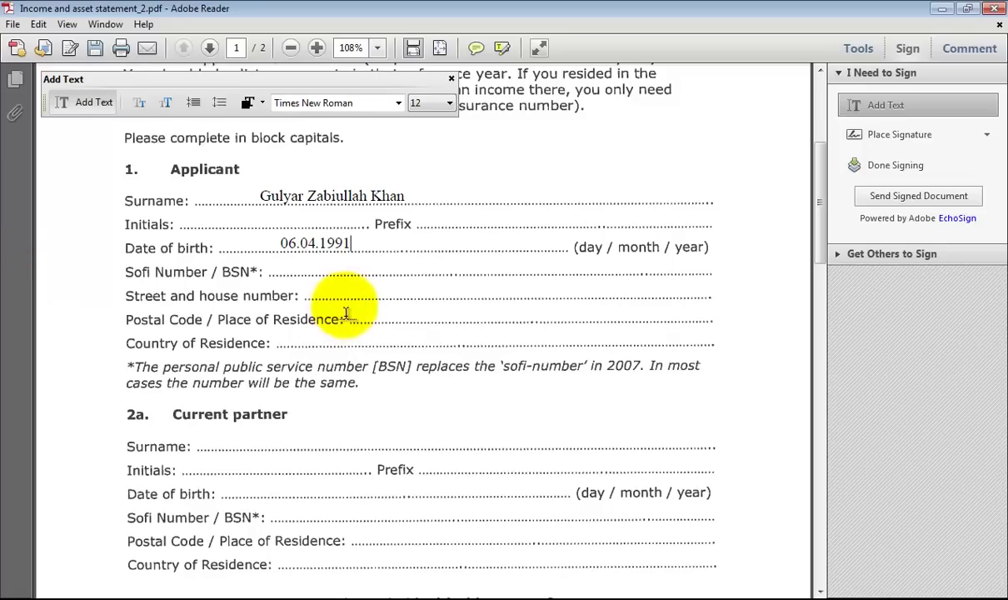
Fill in the Place of Residence line and write Norway as Country of Residence.
click(372, 316)
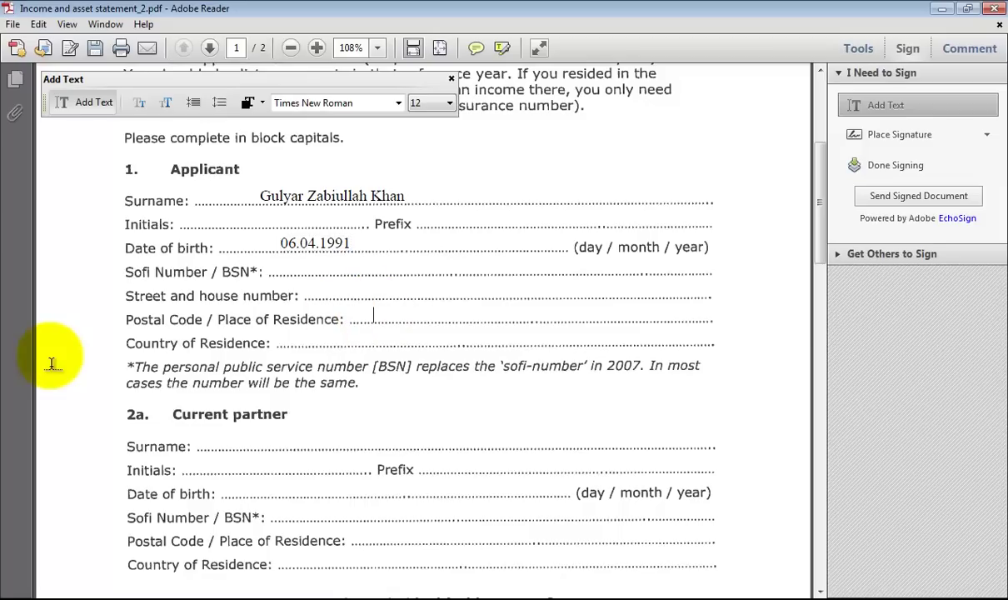
text(Kvinesdal)
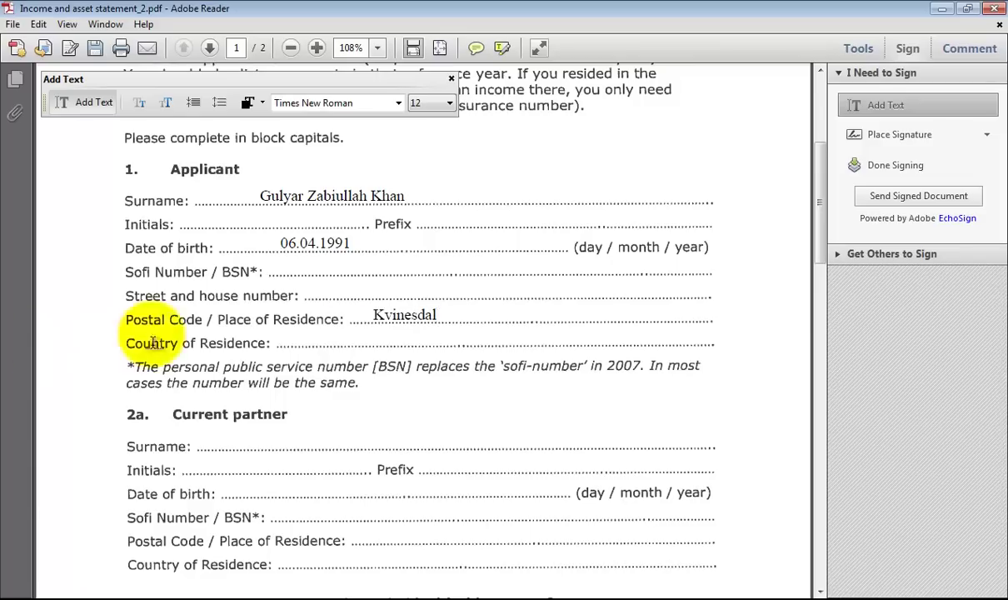
click(360, 338)
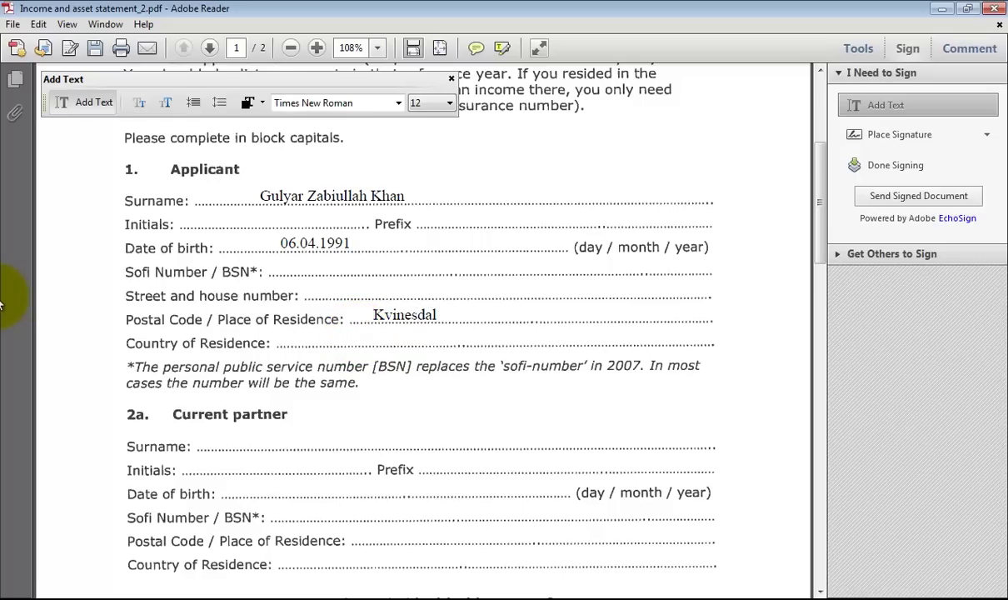
text(n)
key(BackSpace)
text(Norway)
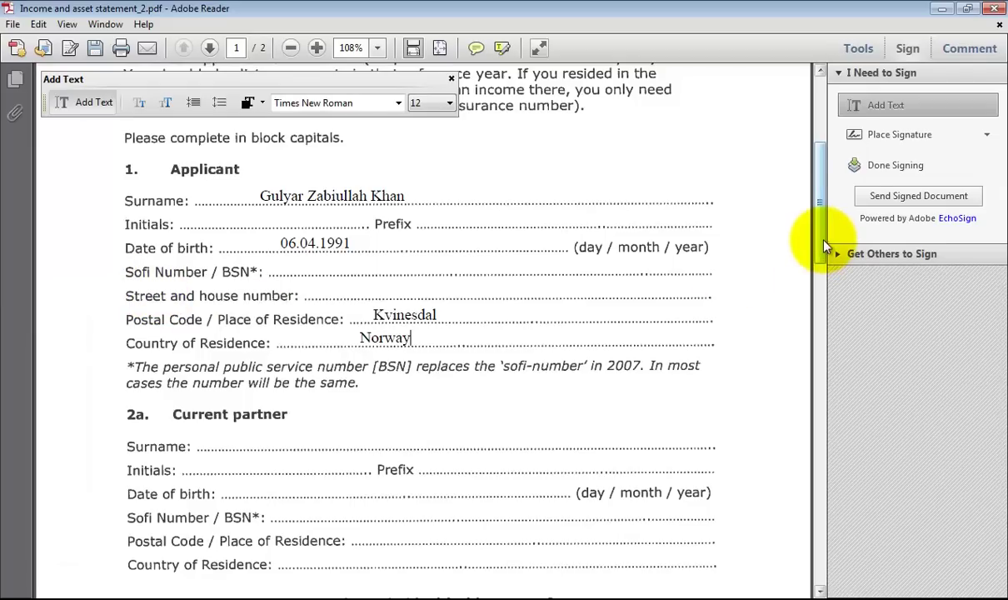
drag(822, 241, 829, 306)
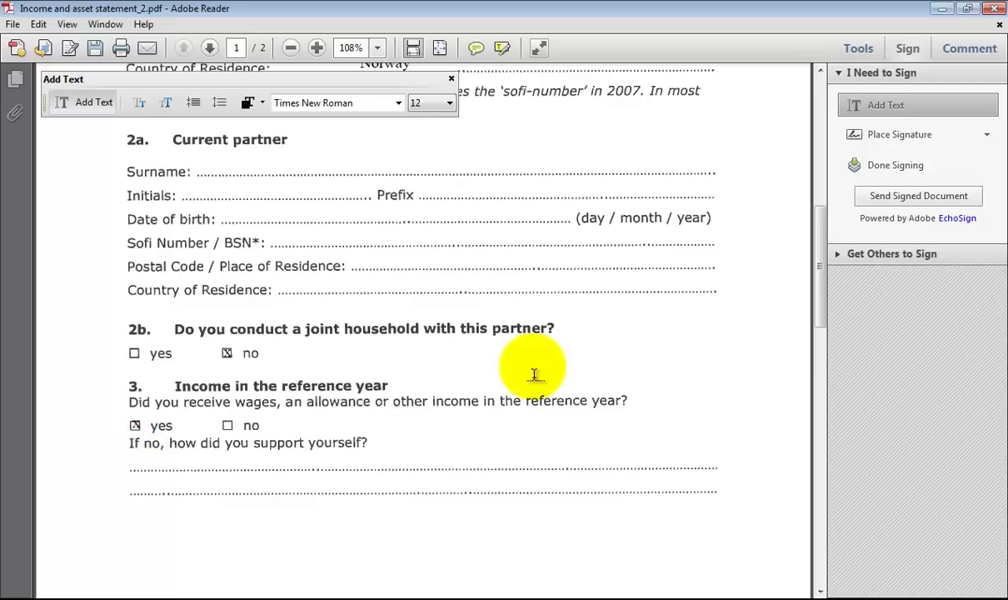
Scroll down past questions 2b and 3 toward page 2 of the form.
drag(816, 288, 826, 409)
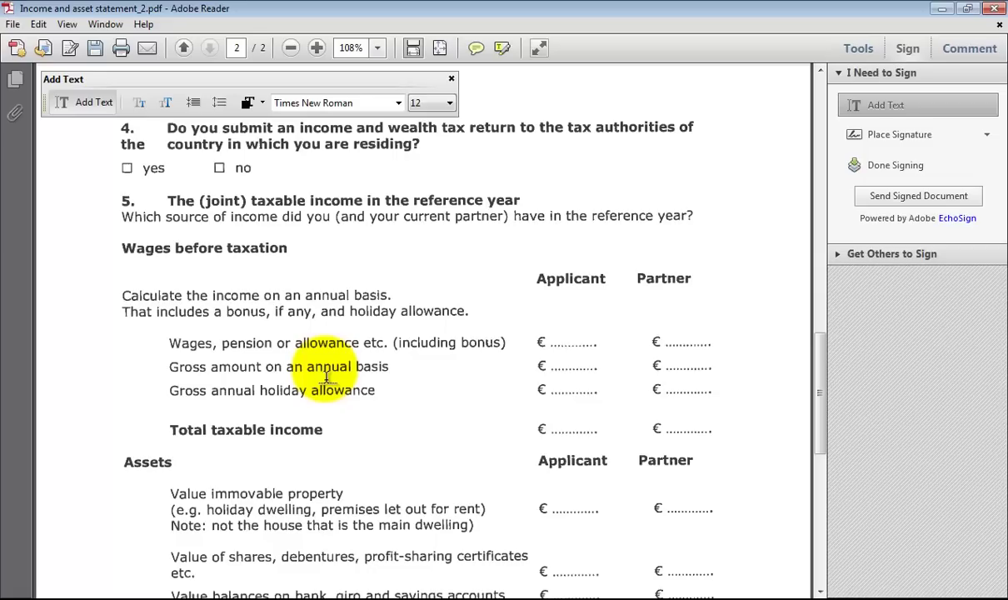
Enter 07.19.2012 on the Date line at the bottom of page 2.
text(20)
drag(820, 395, 837, 529)
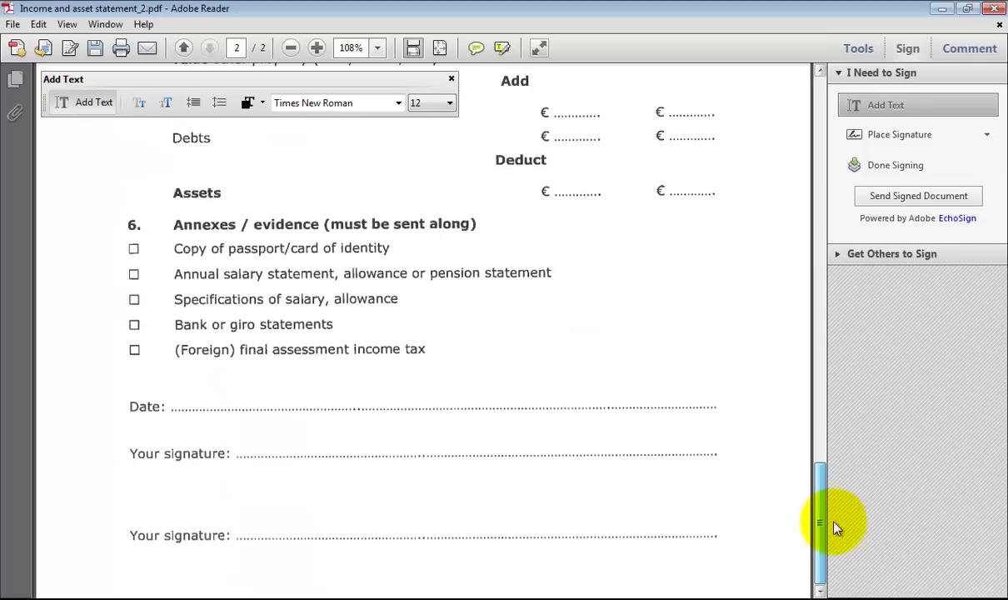
click(260, 395)
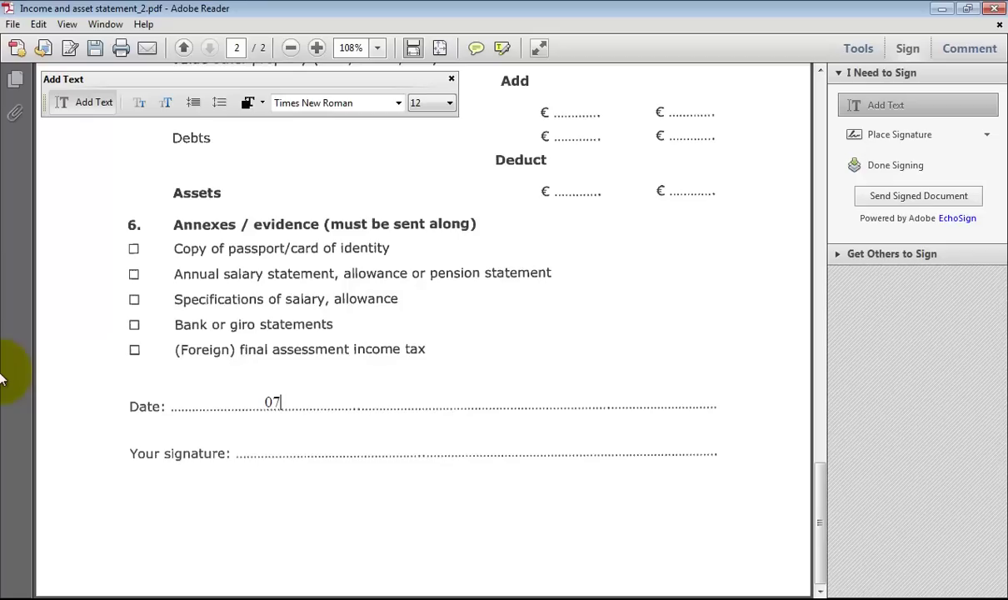
text(07.19.2012)
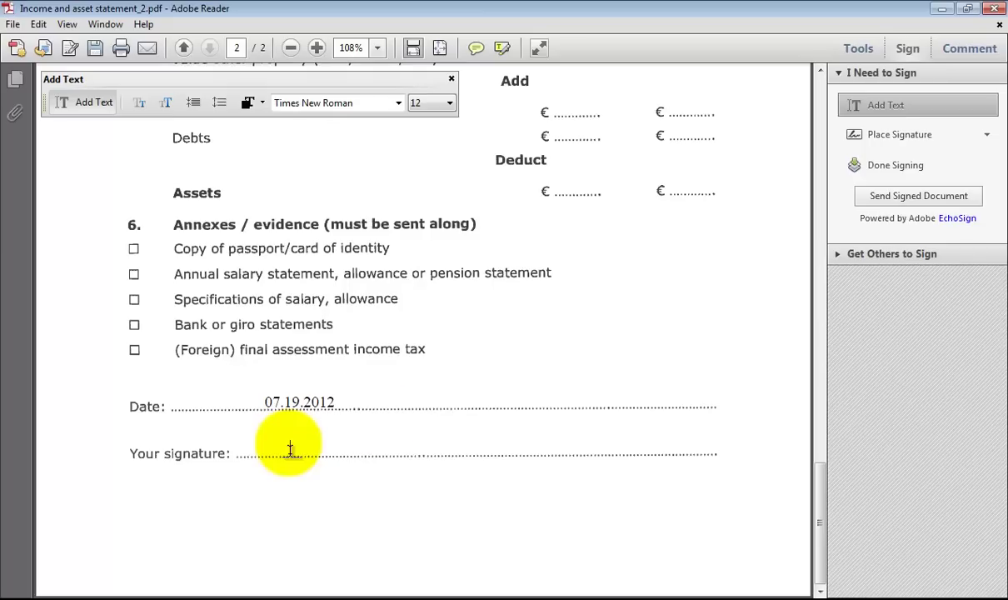
click(290, 450)
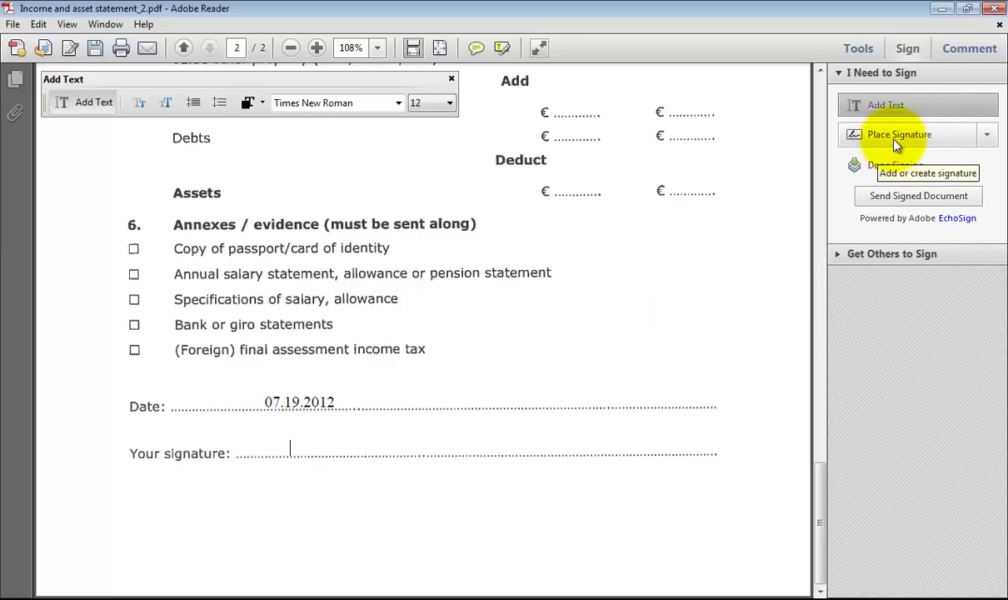
Clear the previously saved signature and type the applicant's name as a new signature.
click(895, 141)
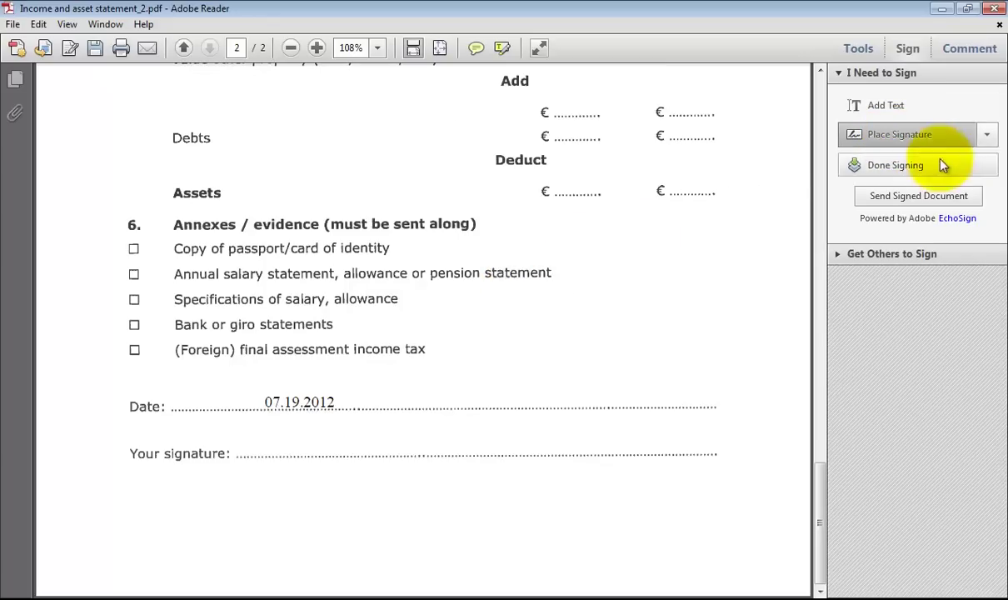
click(987, 138)
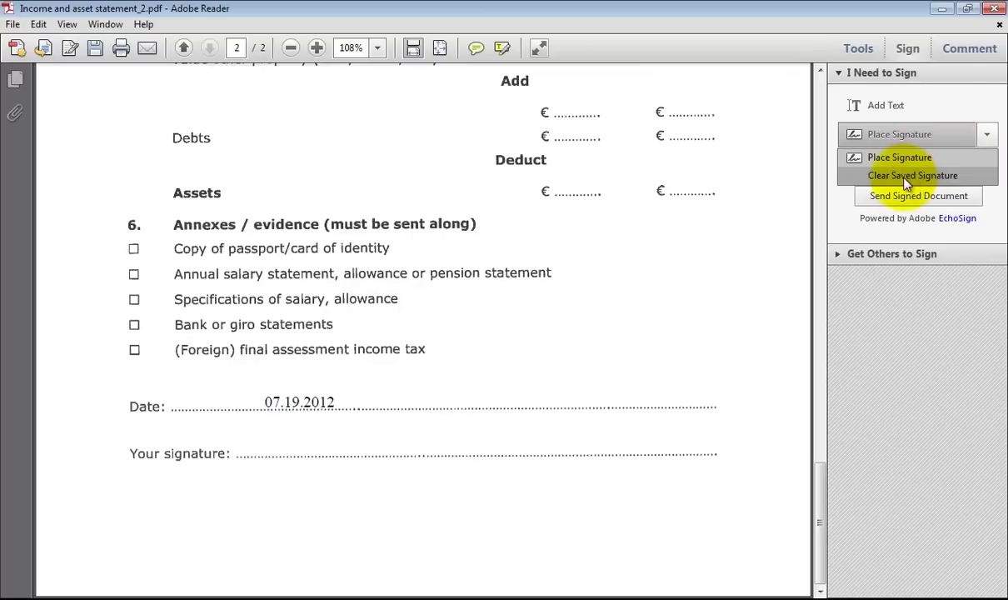
click(906, 176)
click(988, 135)
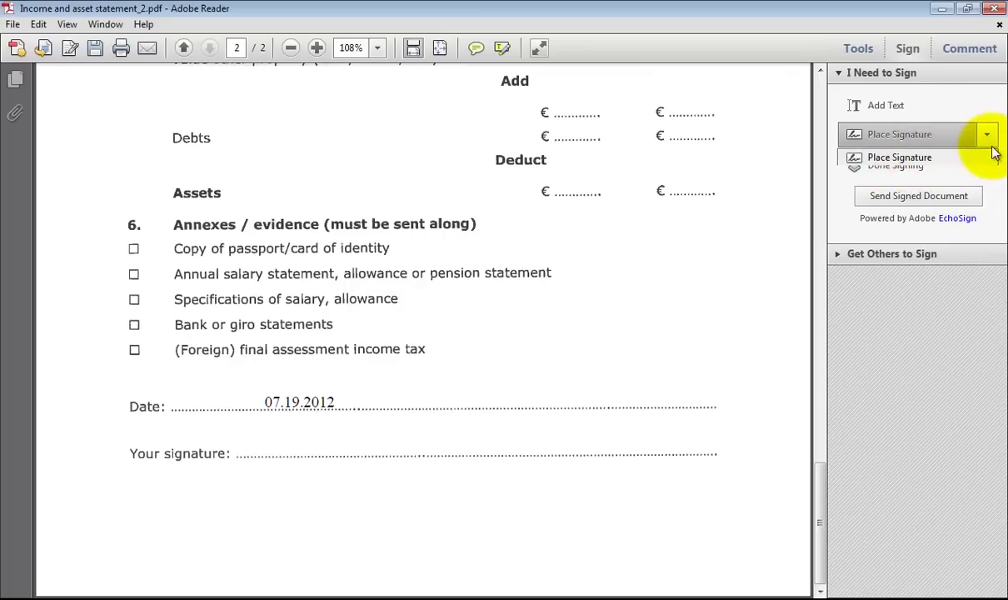
click(988, 138)
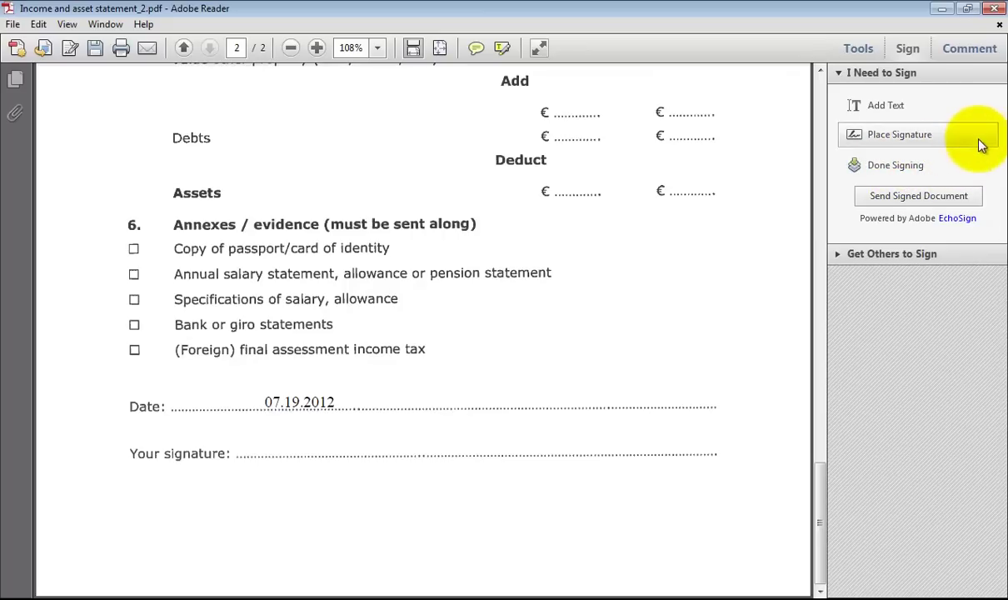
click(888, 146)
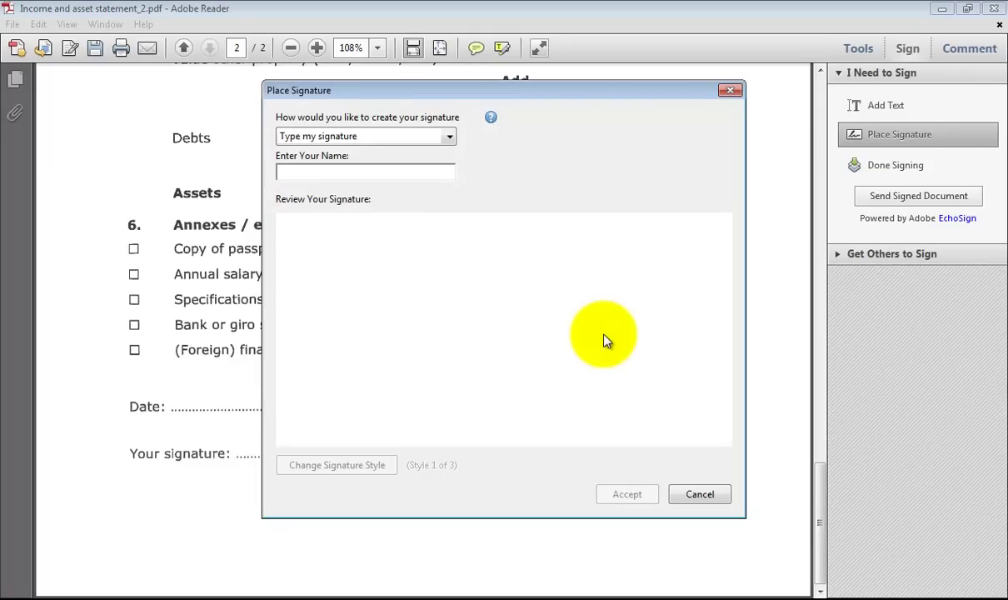
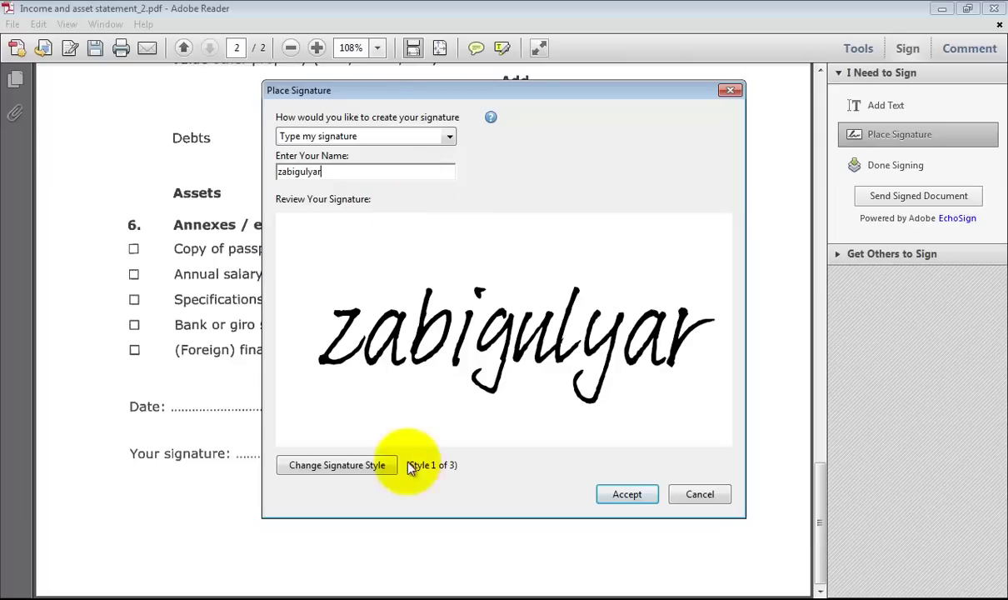
Keep the first handwriting style, accept it, and place it on the Your signature line.
click(353, 473)
click(353, 473)
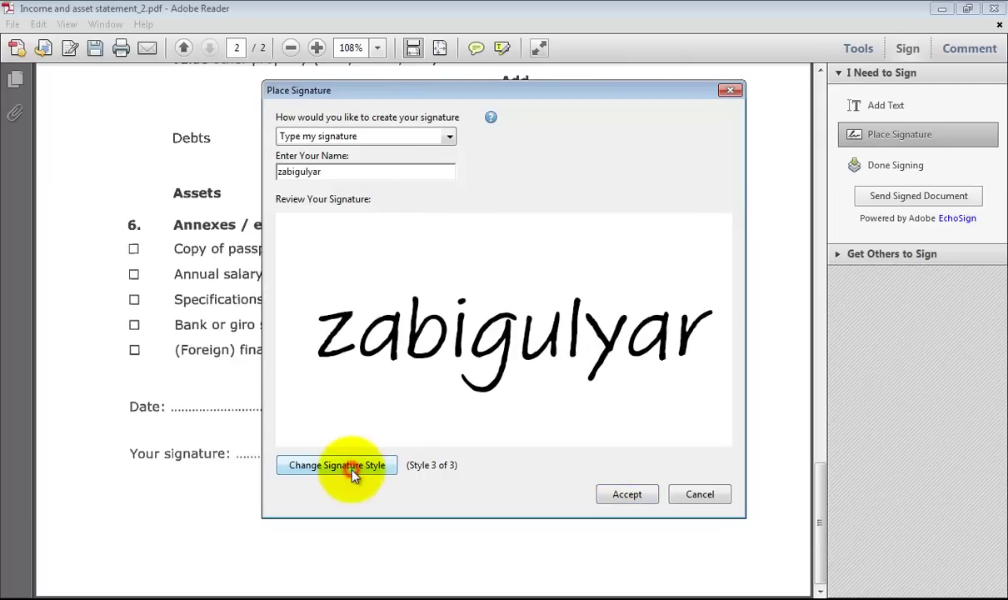
click(353, 473)
click(631, 497)
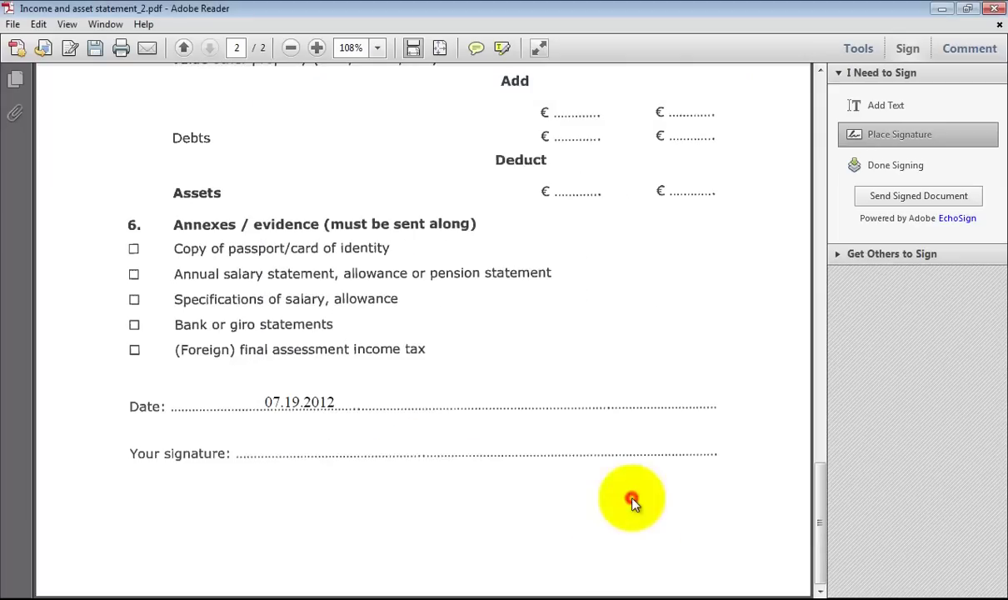
click(333, 447)
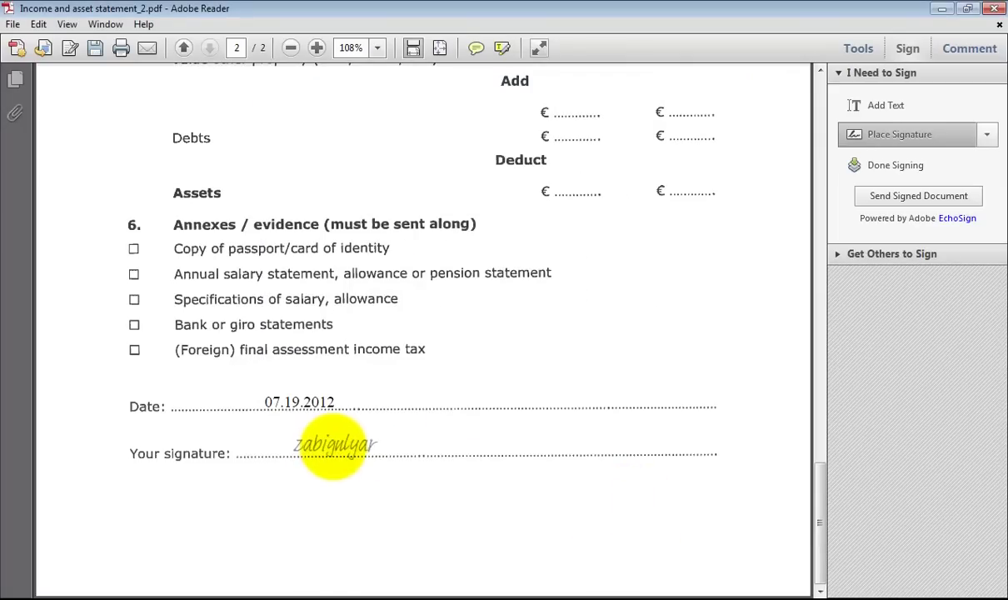
click(349, 443)
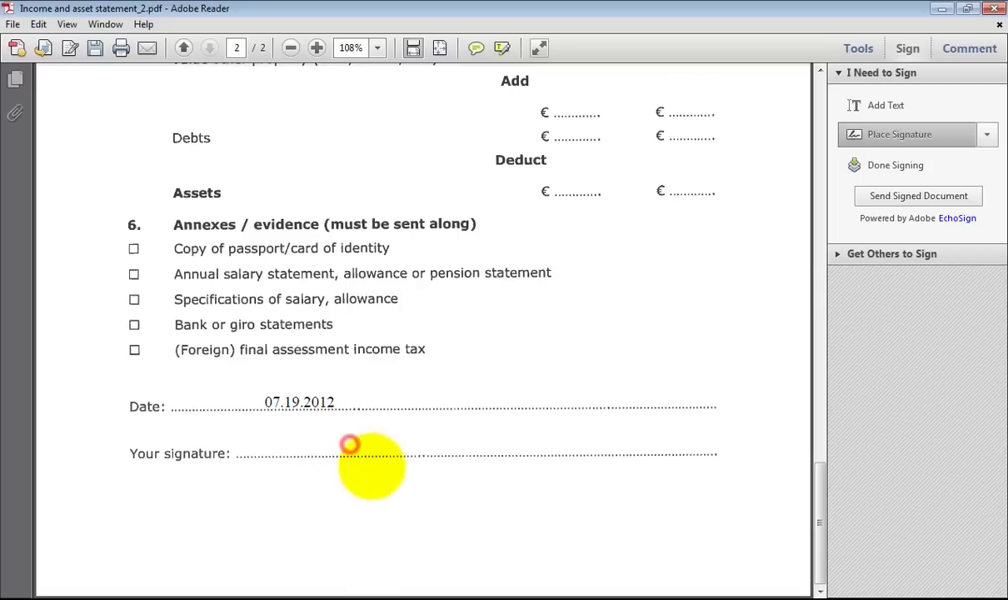
click(391, 482)
click(355, 446)
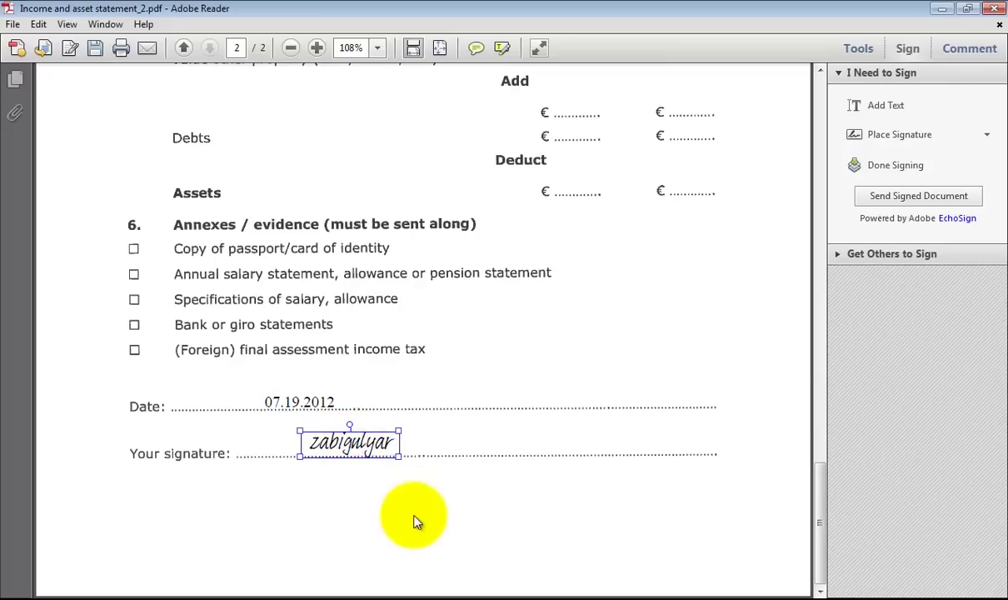
Delete the typed signature, clear the saved one, and switch signature creation to 'Use an image'.
key(Delete)
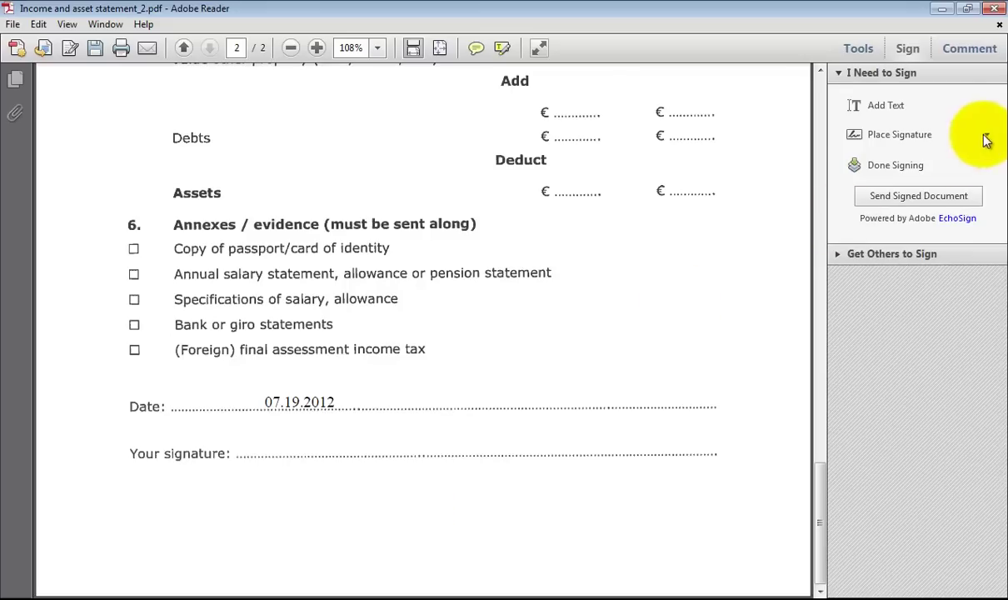
click(988, 136)
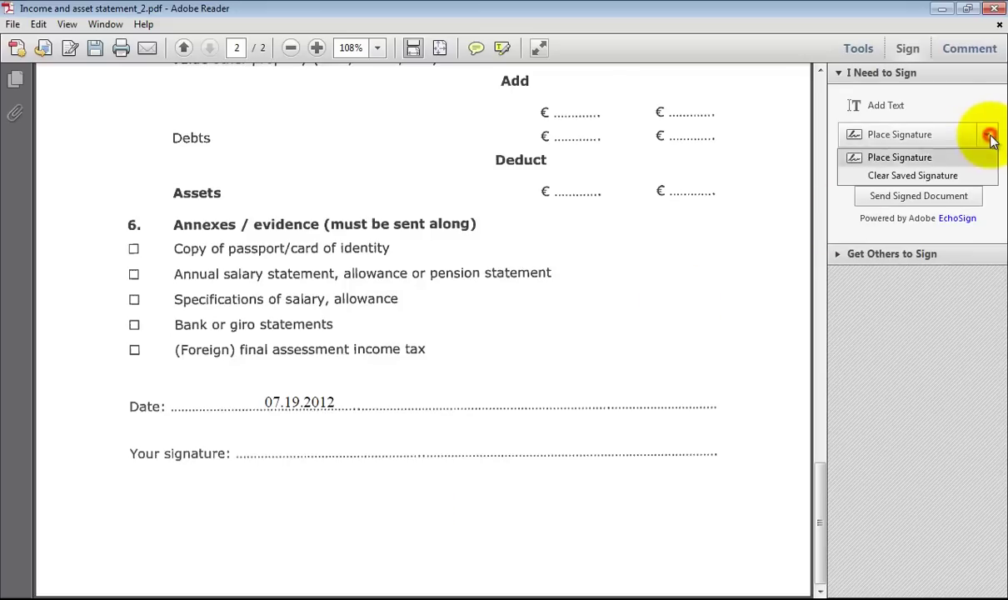
click(923, 179)
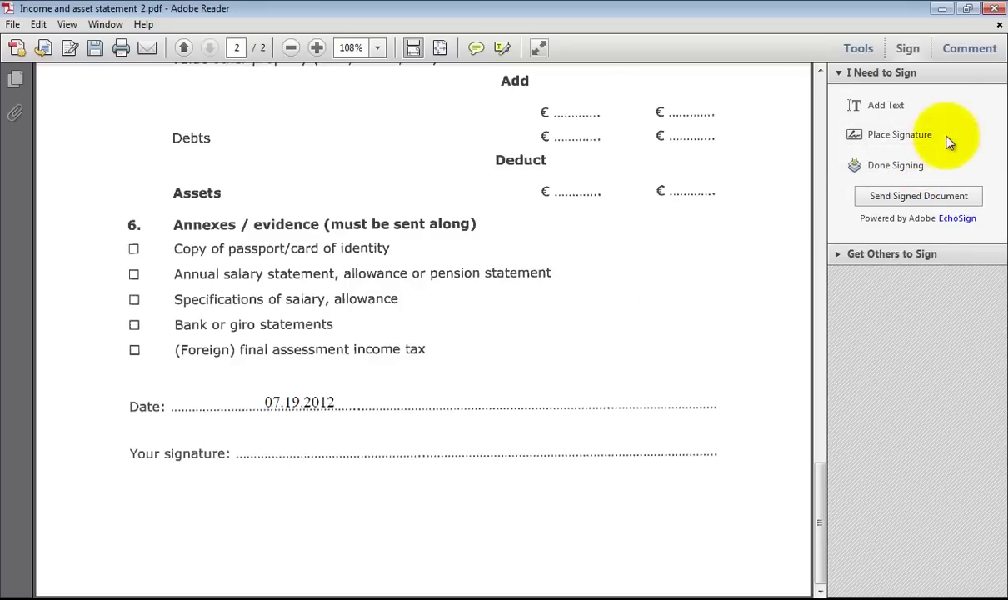
click(914, 142)
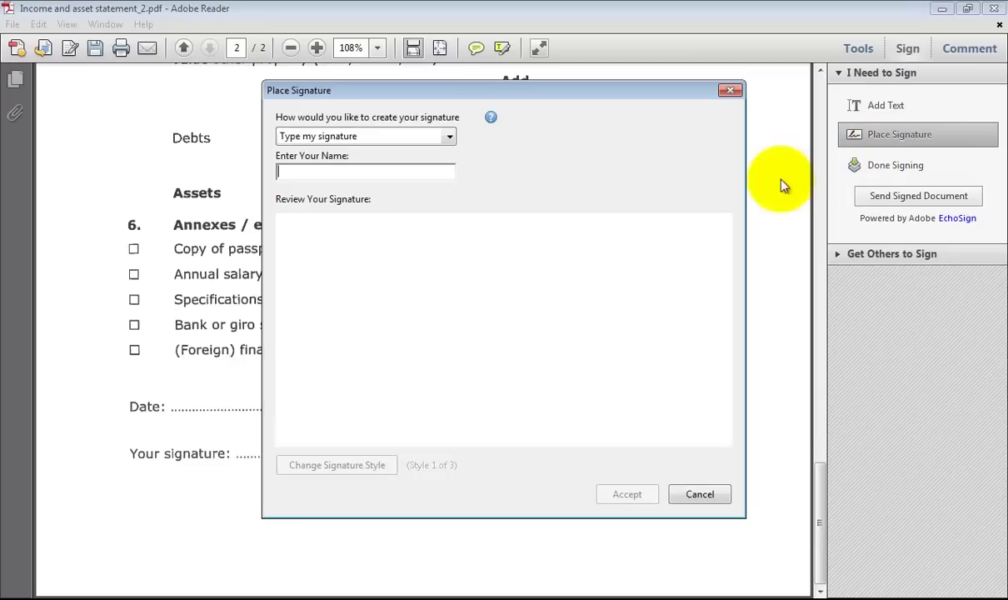
click(449, 139)
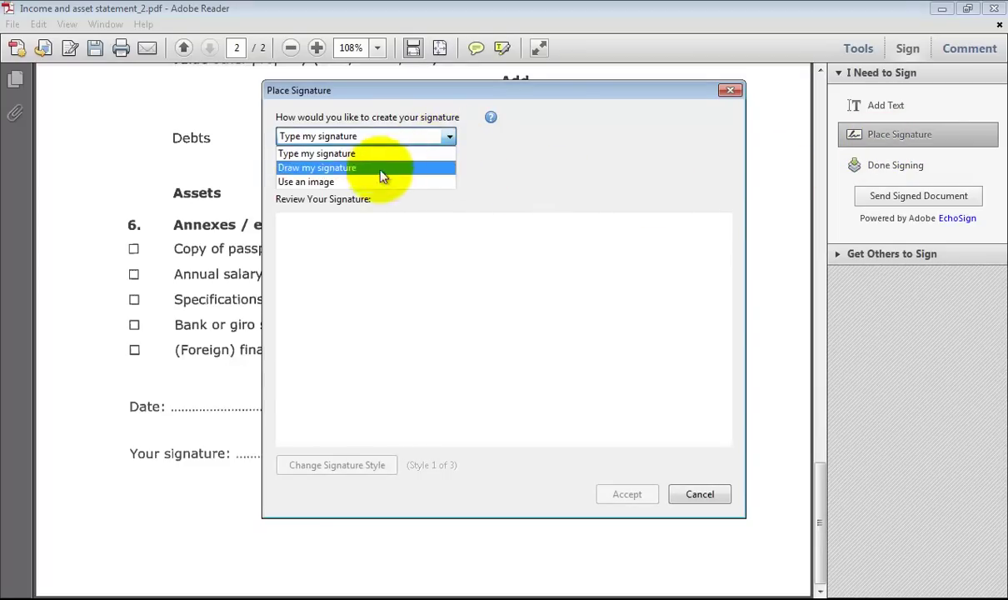
click(299, 185)
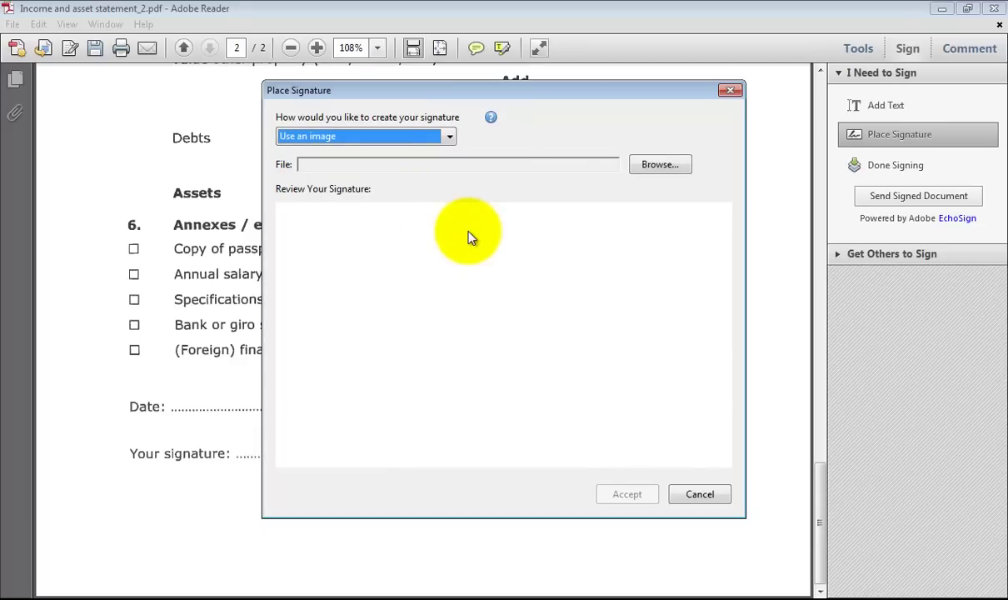
Load signature.jpg from the Downloads folder as the signature image.
click(663, 165)
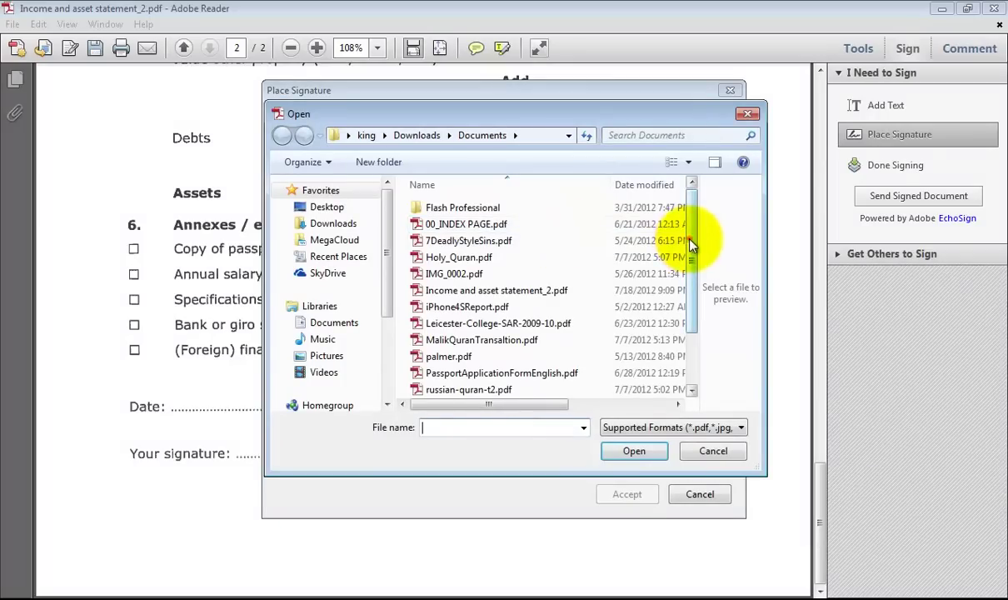
mouse_move(690, 244)
mouse_down()
mouse_move(687, 338)
mouse_move(687, 227)
mouse_up()
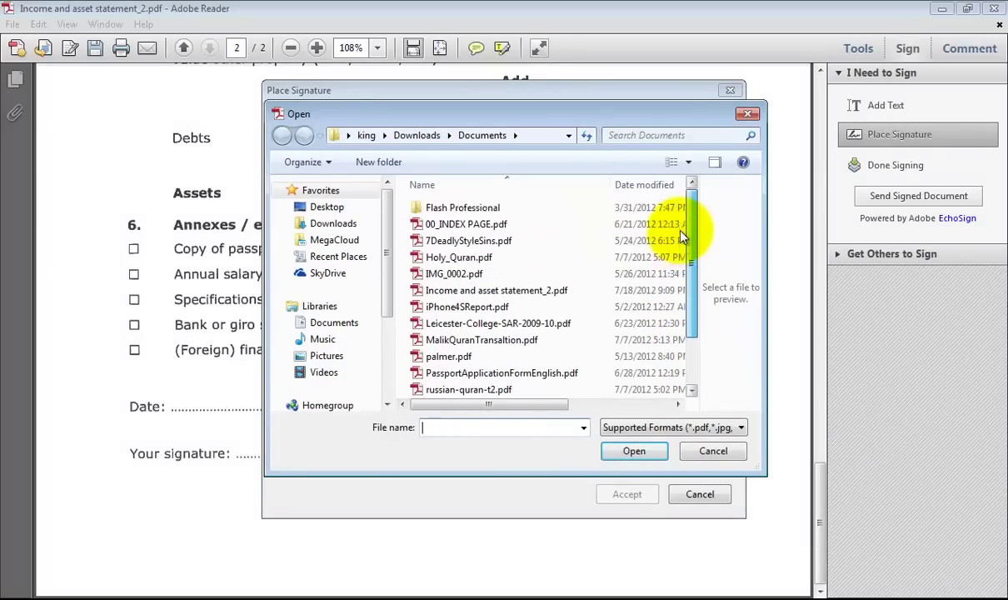
click(328, 210)
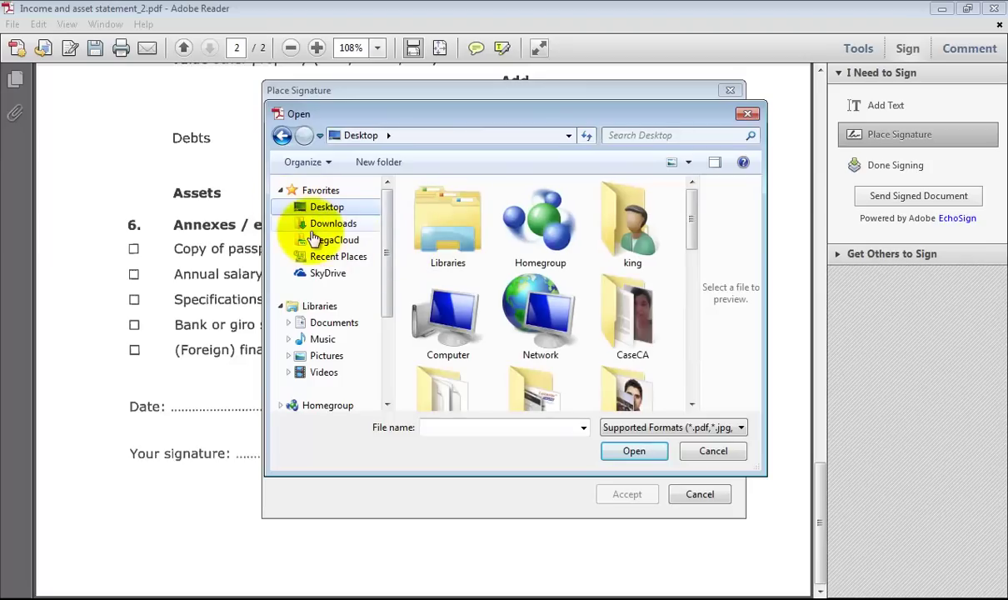
click(327, 223)
drag(692, 203, 700, 382)
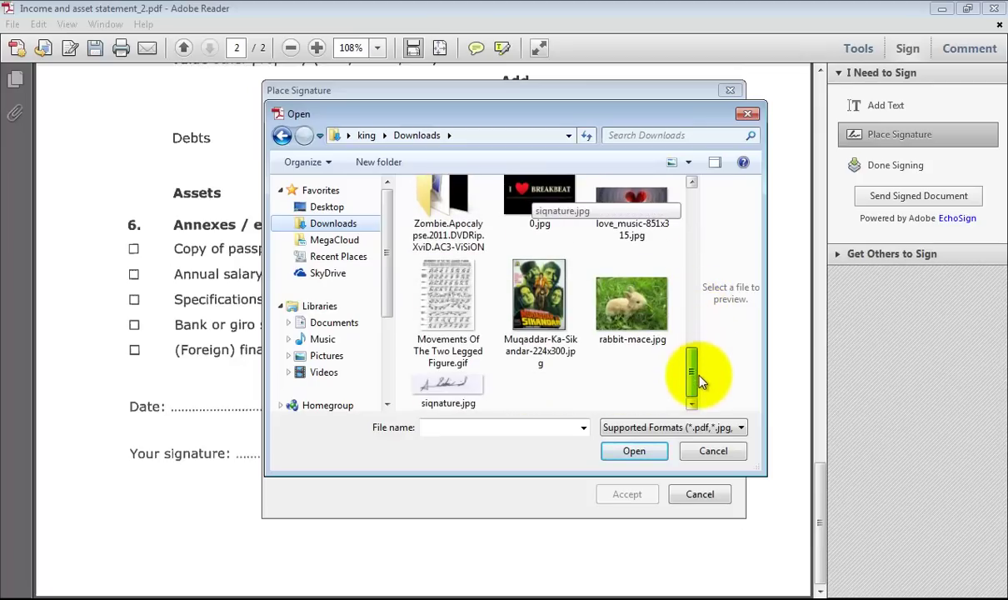
click(433, 390)
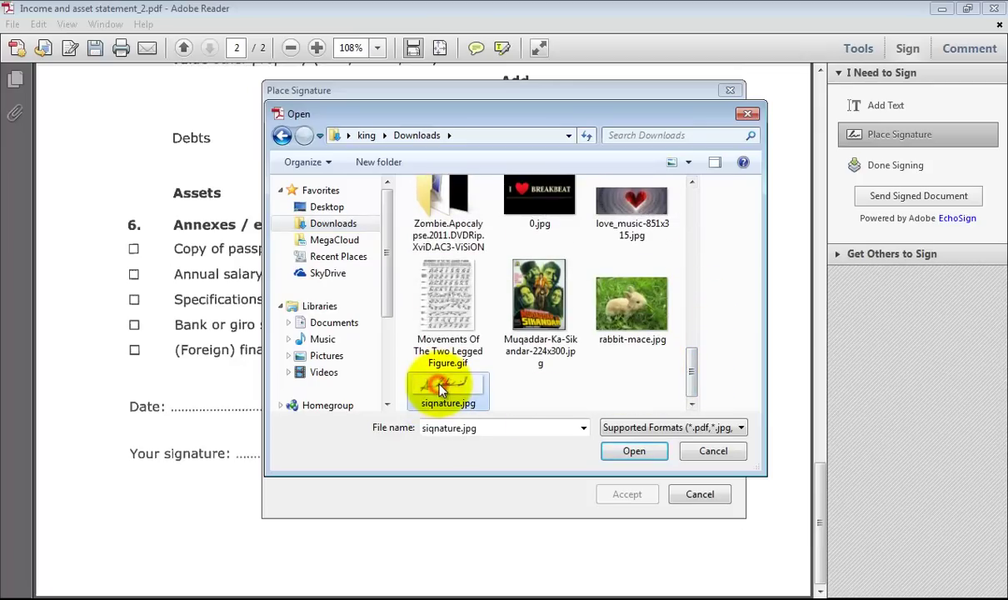
click(635, 455)
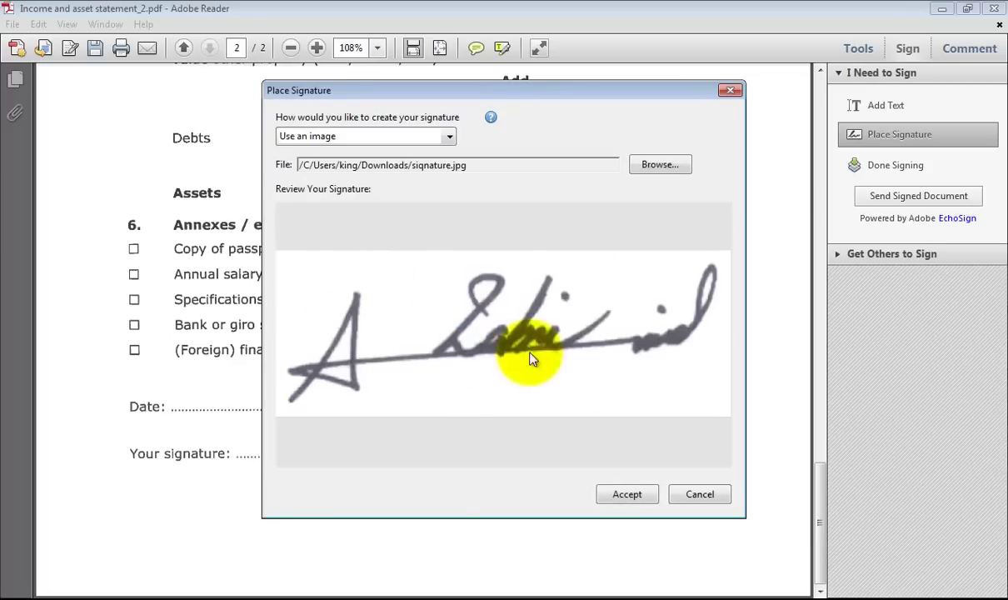
Accept the image signature, set it on the Your signature line, and enlarge it slightly.
click(629, 505)
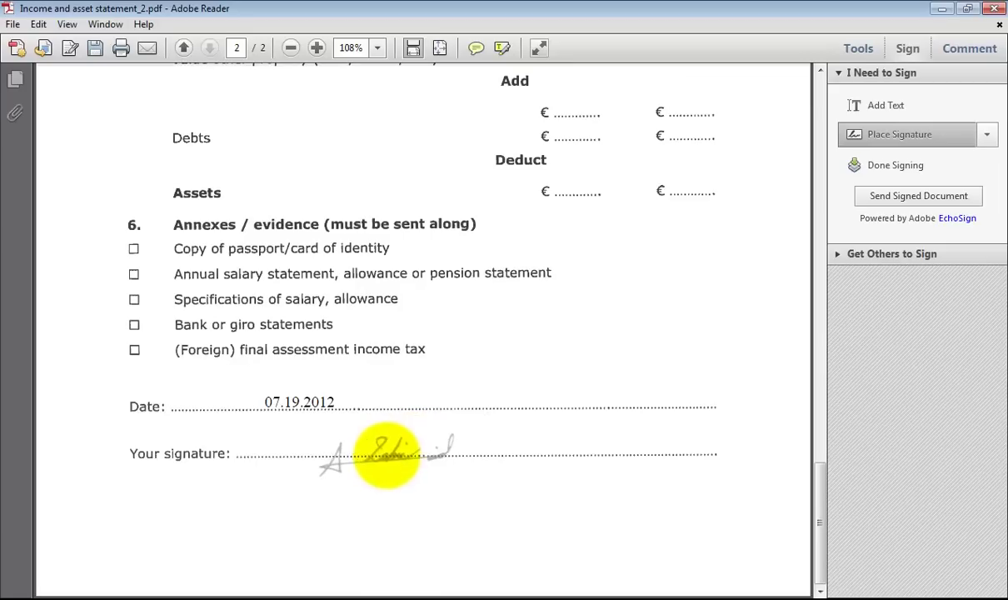
click(368, 453)
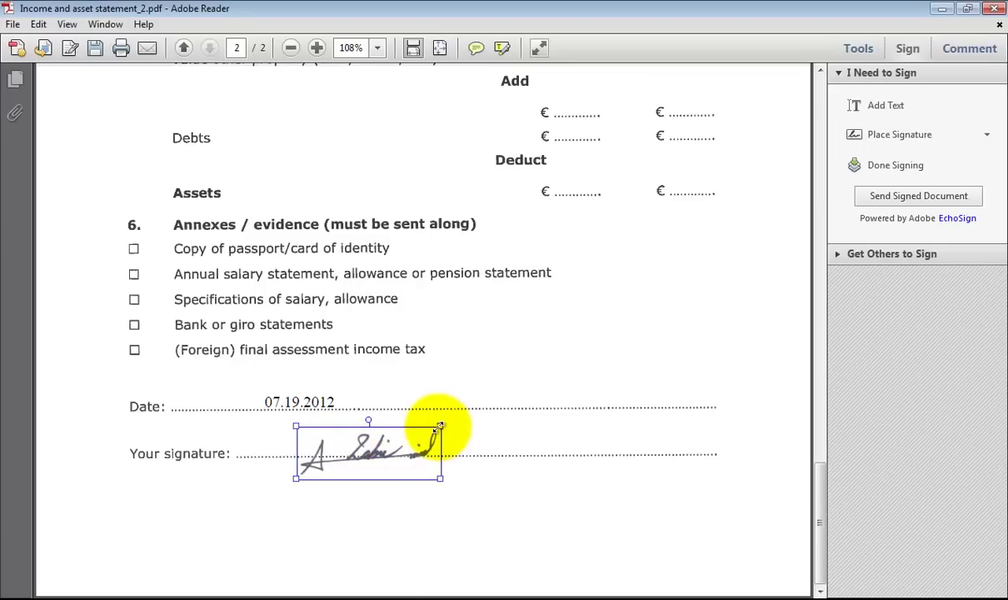
drag(440, 426, 449, 421)
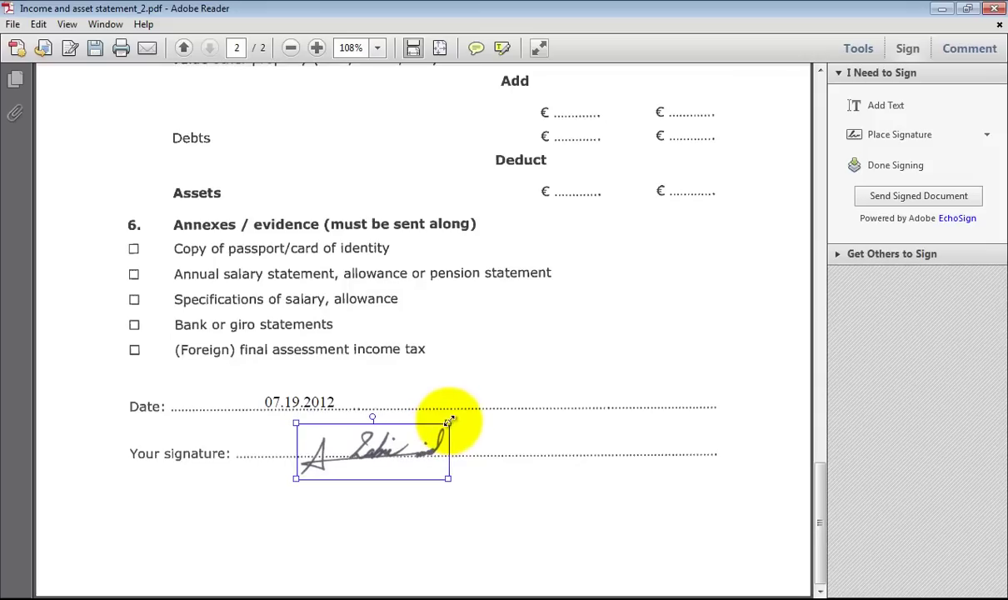
click(471, 490)
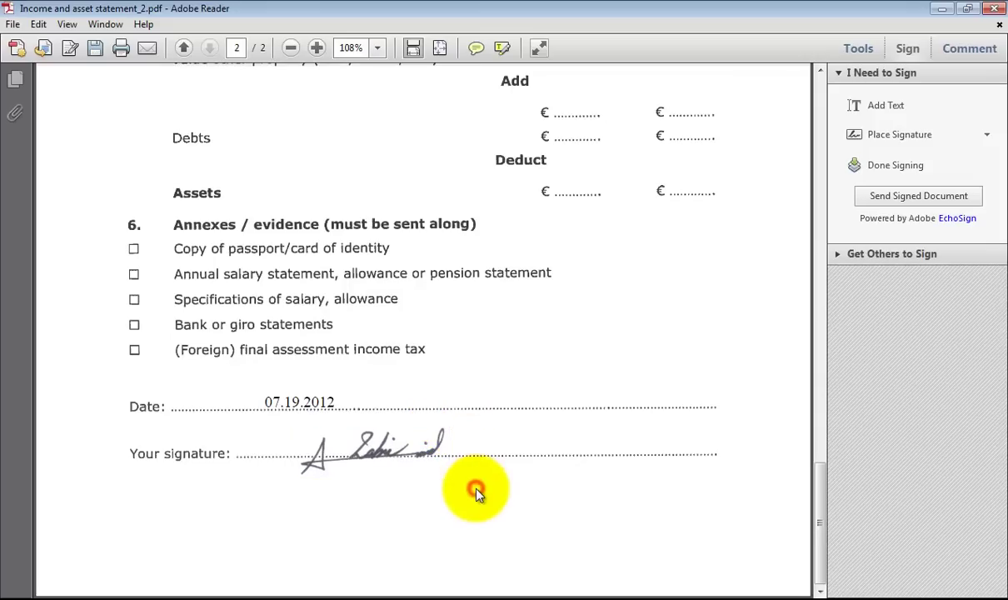
Merge the signature and text permanently into the form, saving to the Desktop.
click(886, 163)
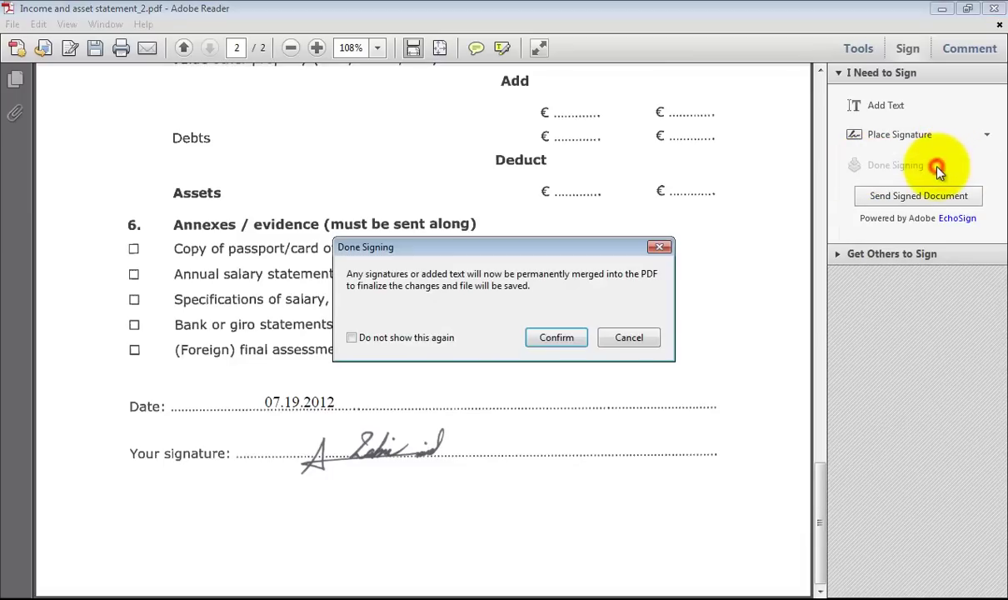
click(557, 338)
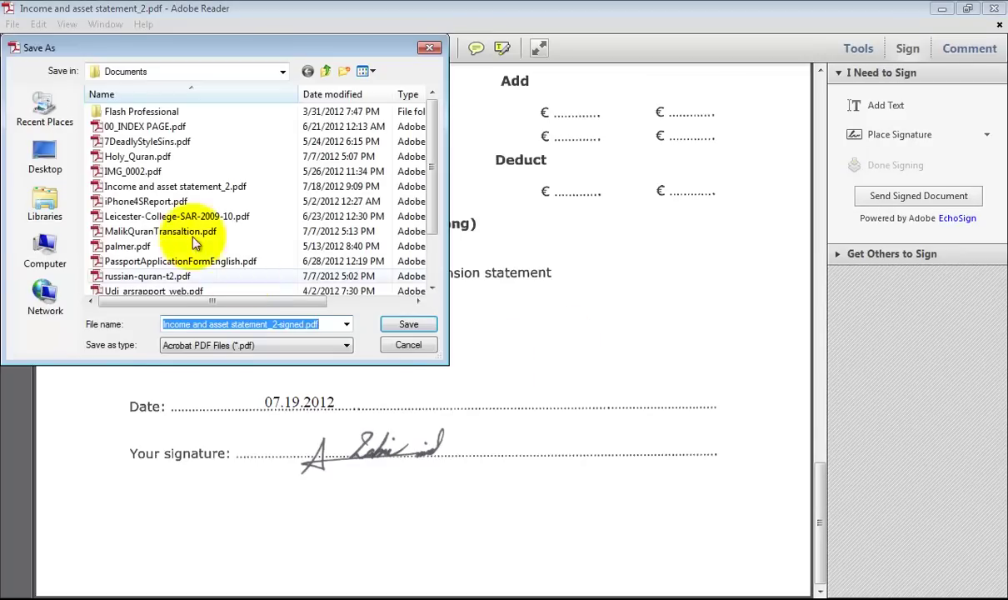
click(57, 151)
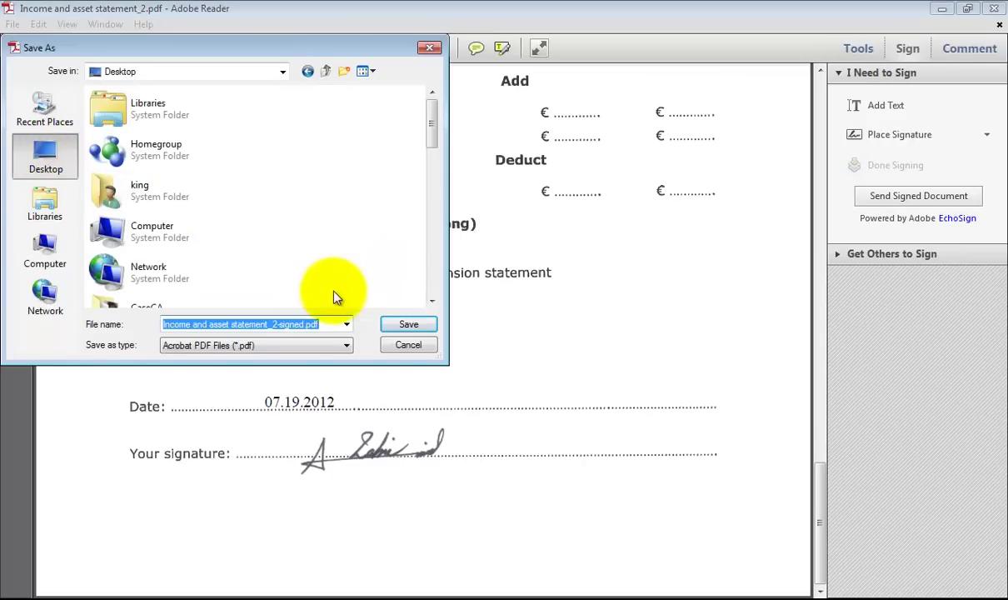
Save the copy as 'Income _2-signed.pdf' and decline the EchoSign upload offer.
click(278, 325)
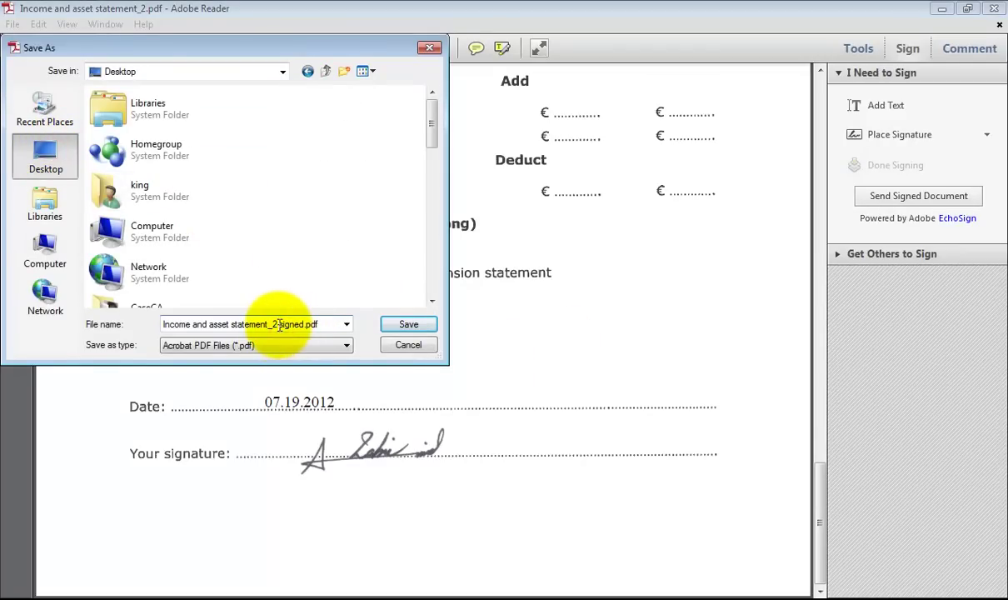
key(Delete)
text(-)
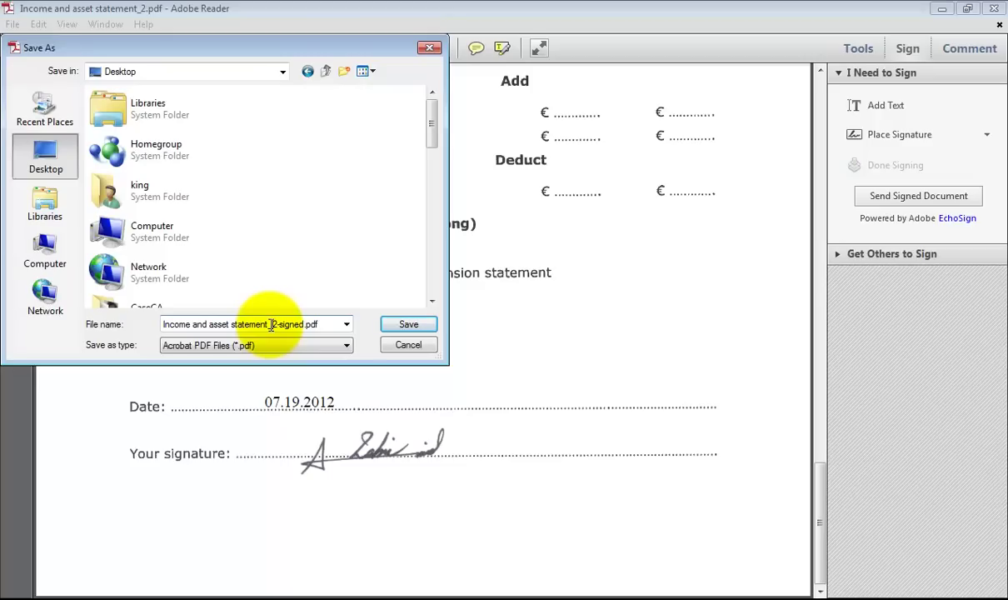
drag(271, 325, 195, 326)
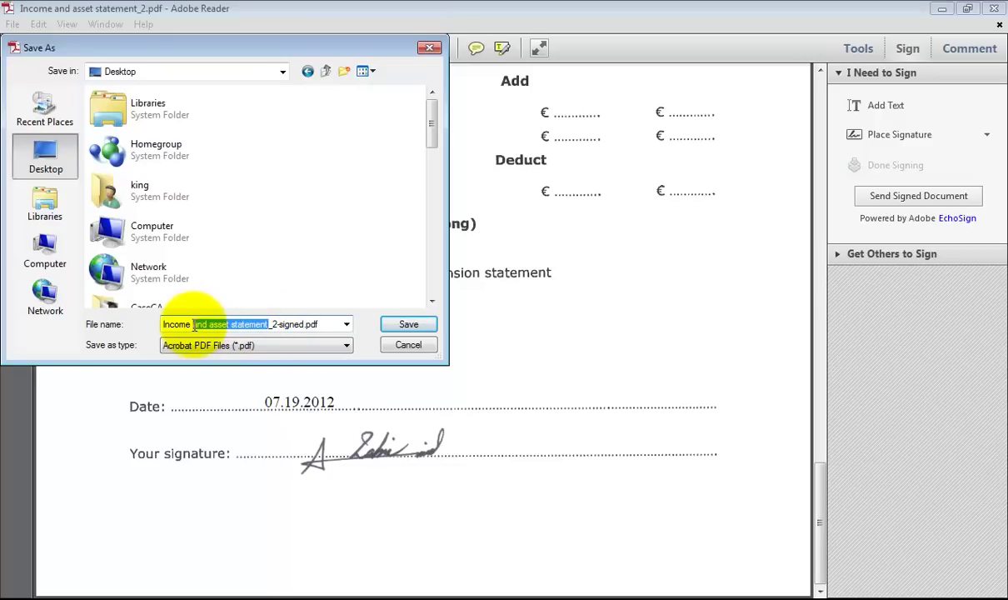
key(BackSpace)
click(405, 327)
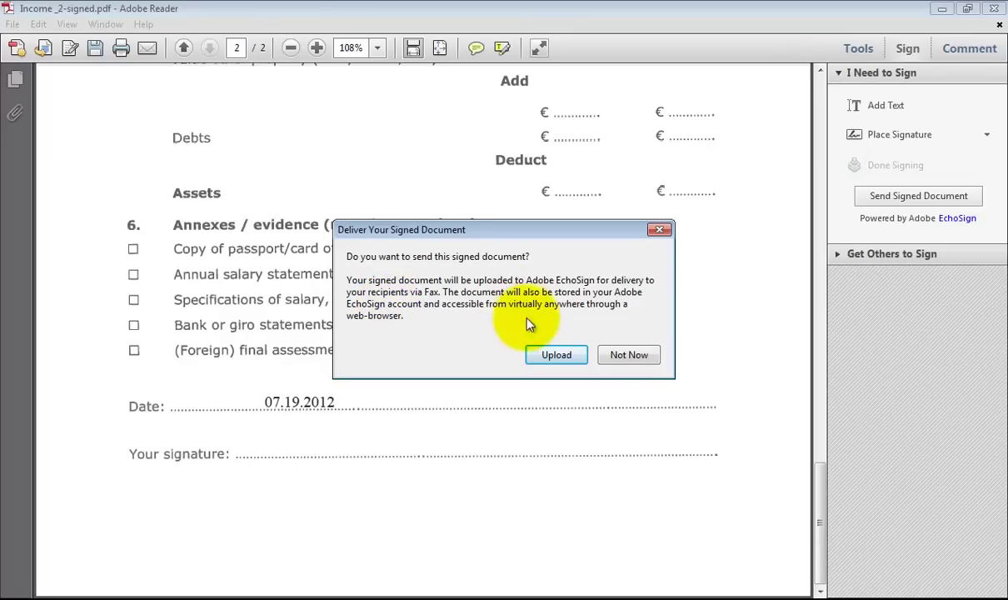
click(631, 355)
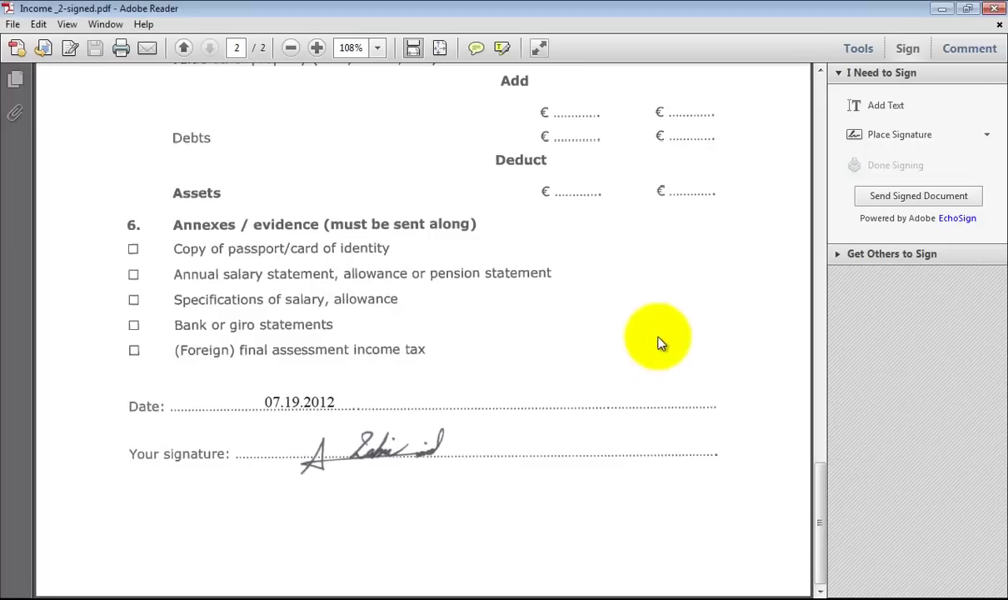
Close the signed copy and reopen 'Income _2-signed.pdf' from its desktop icon.
click(1000, 15)
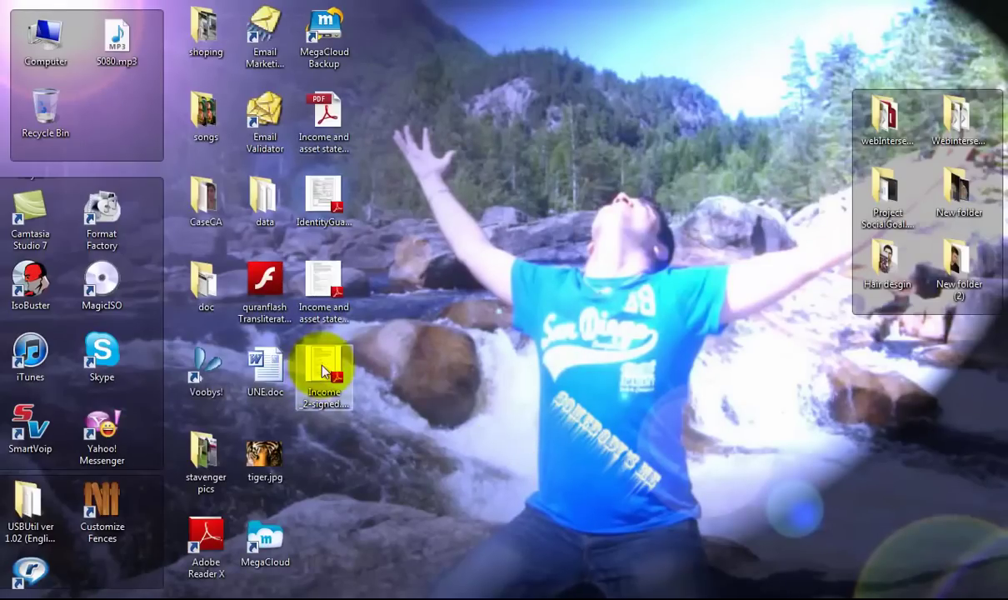
click(320, 367)
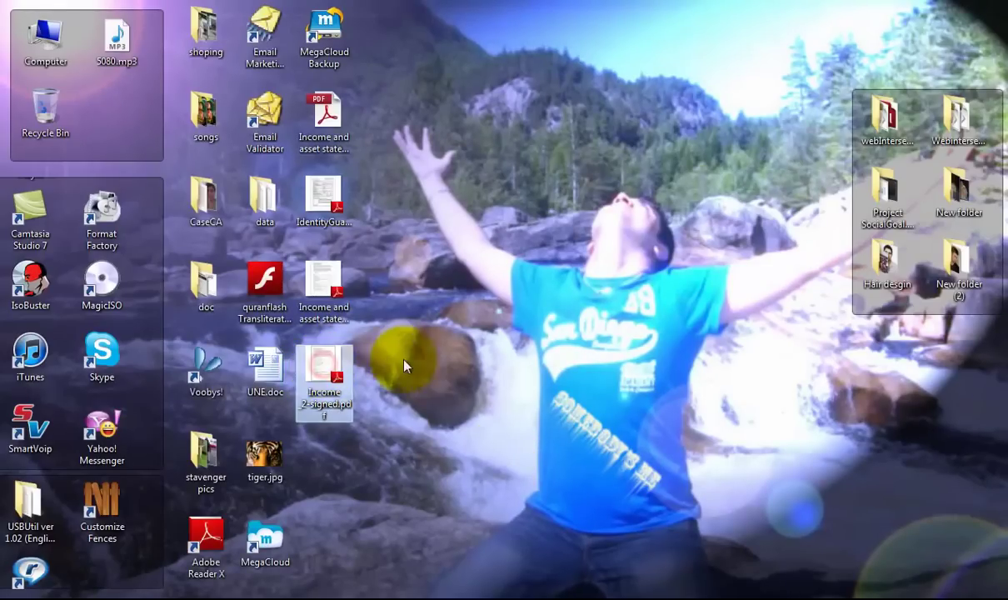
double_click(324, 365)
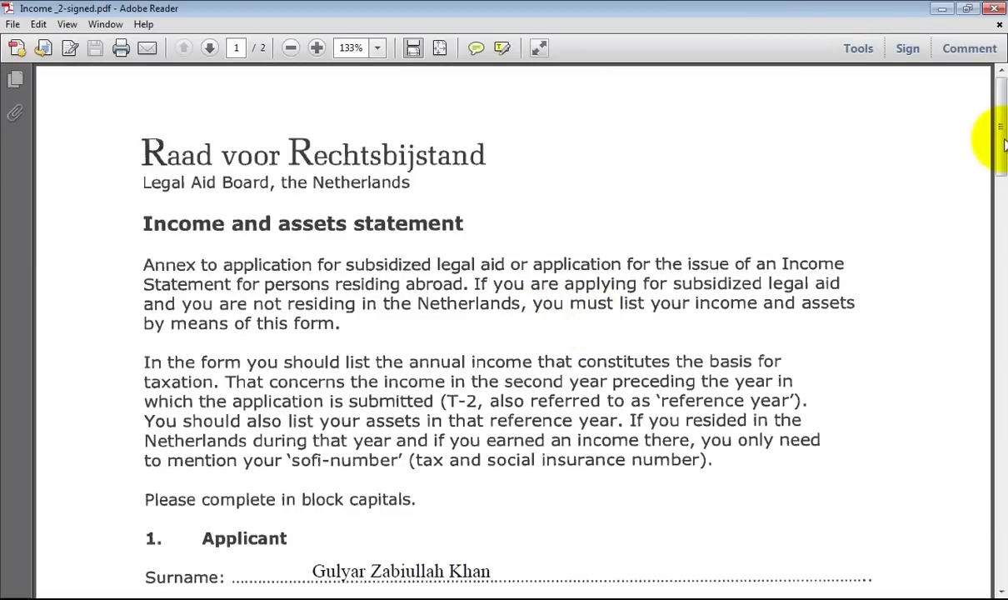
drag(1000, 140, 1004, 208)
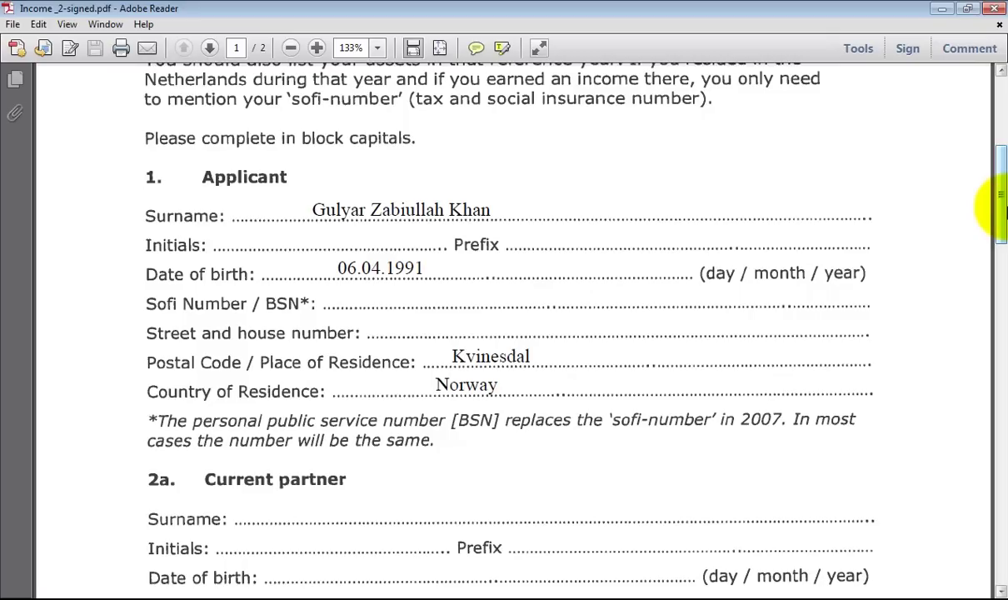
drag(318, 209, 549, 272)
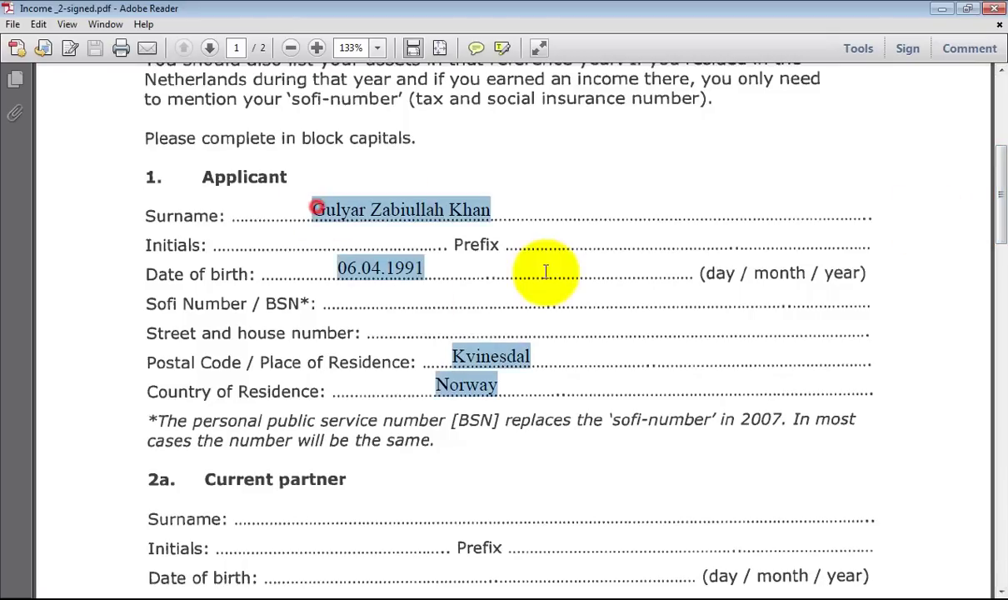
click(549, 275)
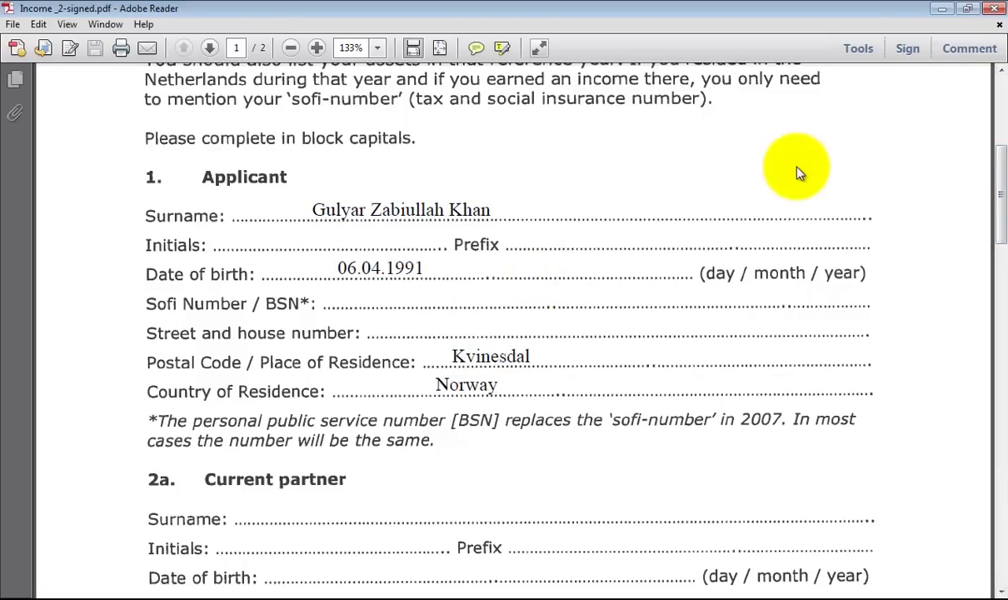
Close Adobe Reader and clear the selection on the desktop.
click(992, 9)
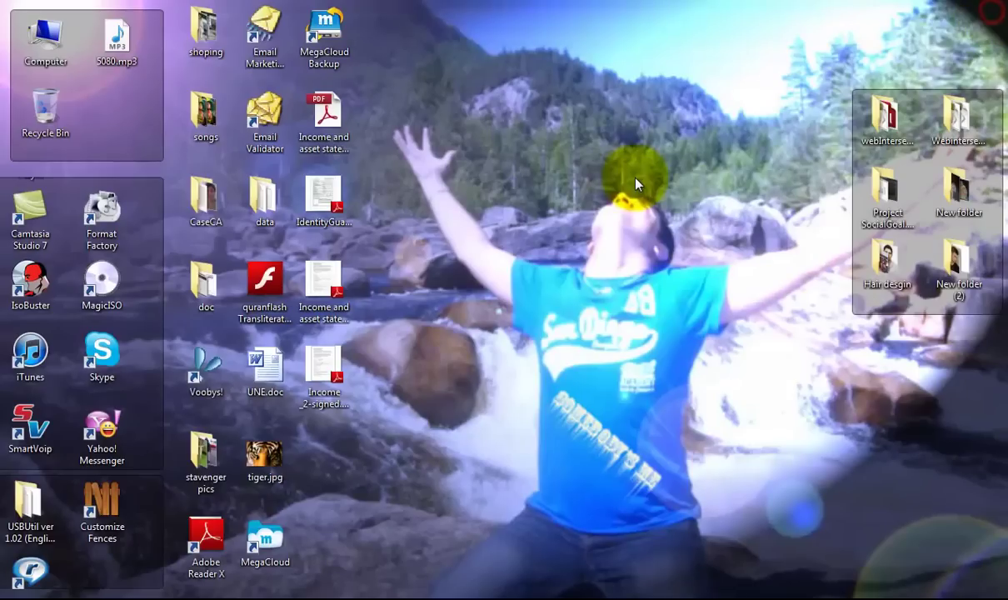
click(490, 254)
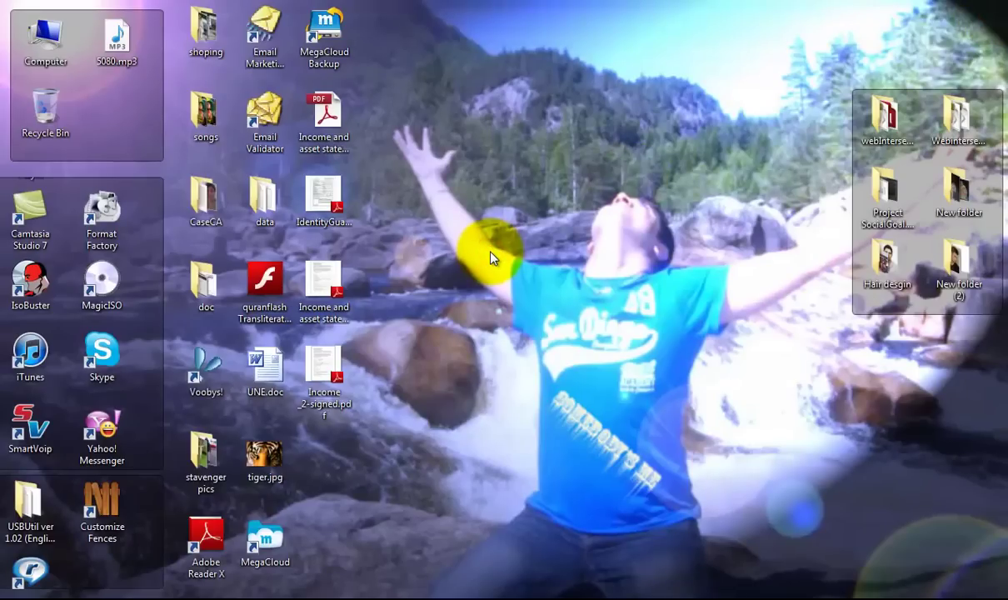